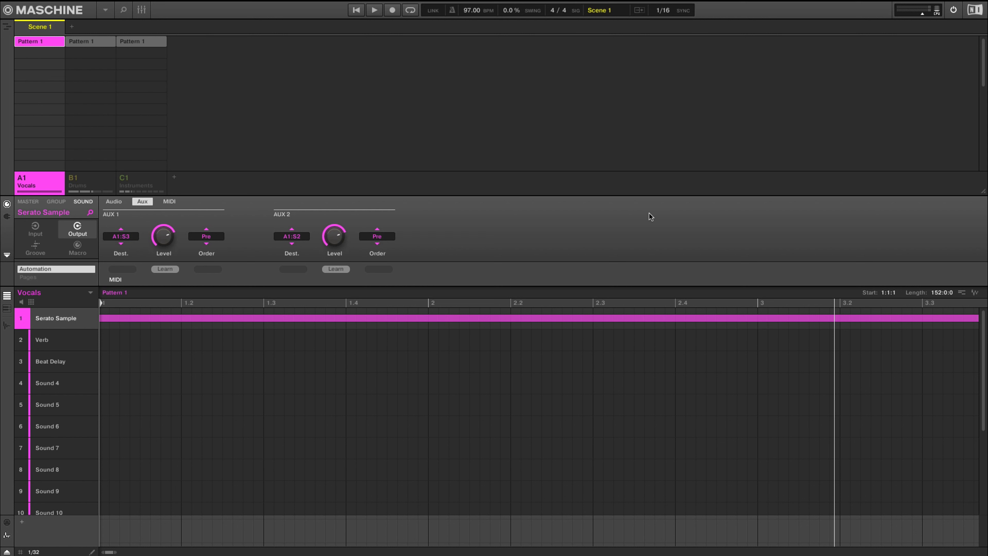
Switch to the mixer view and audition the vocal with its EQ, Compressor and Saturator bypassed
{"action": "key", "text": "Tab"}
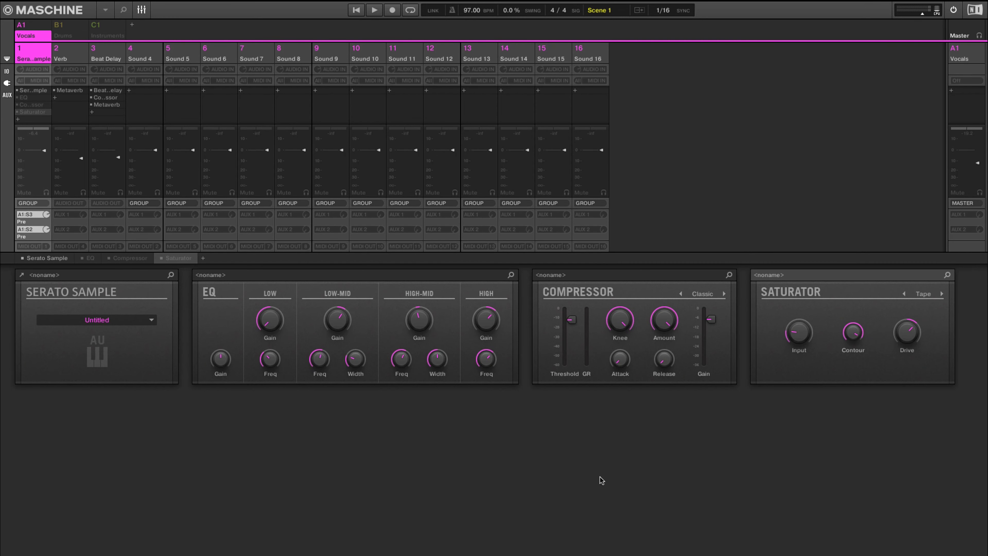
{"action": "key", "text": "space"}
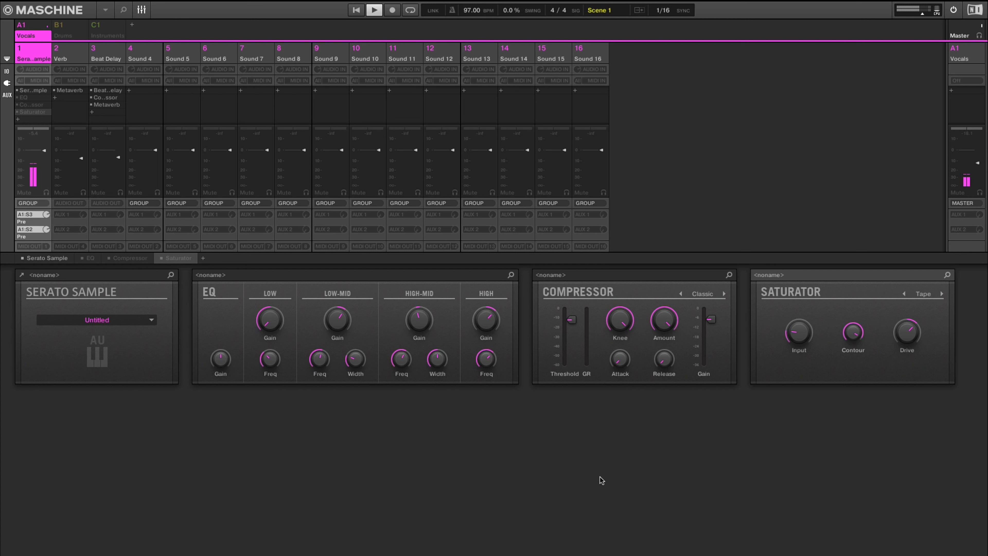
{"action": "key", "text": "space"}
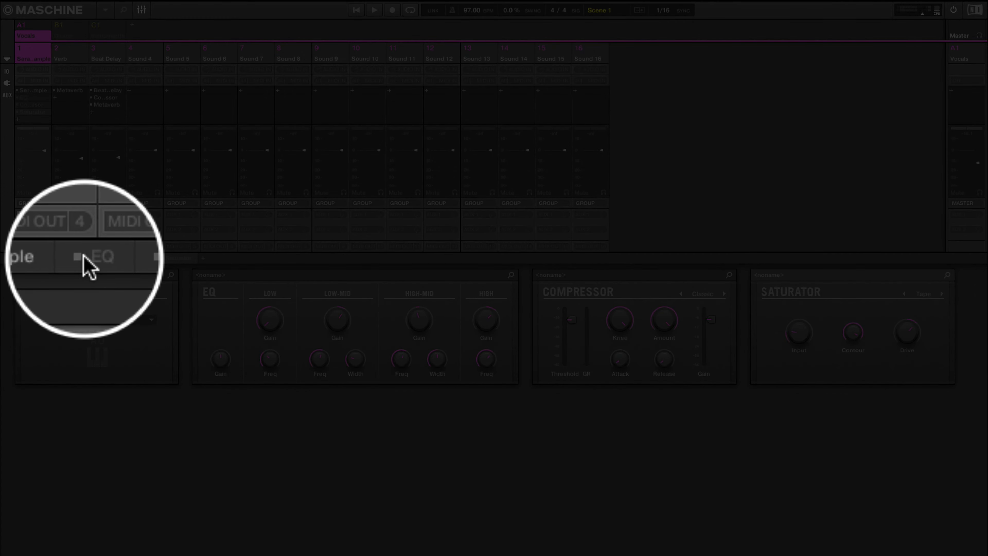
Enable the EQ on the Serato Sample vocal sound and audition it
{"action": "left_click", "coordinate": [82, 257]}
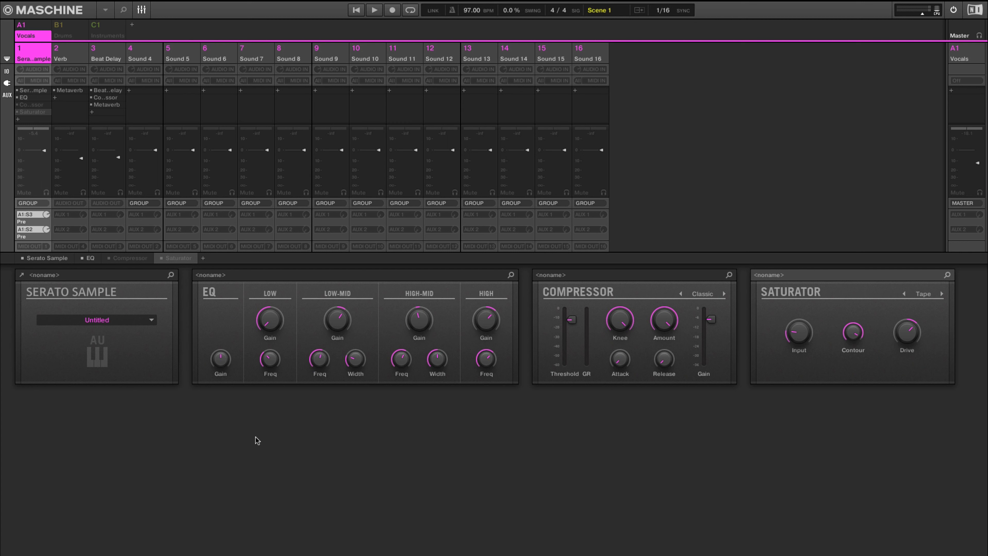
{"action": "key", "text": "space"}
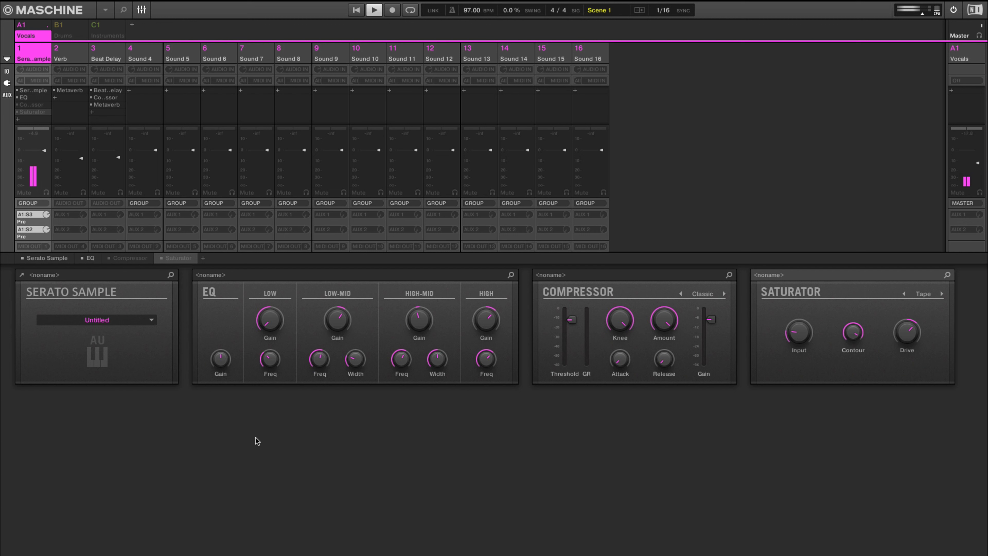
{"action": "key", "text": "space"}
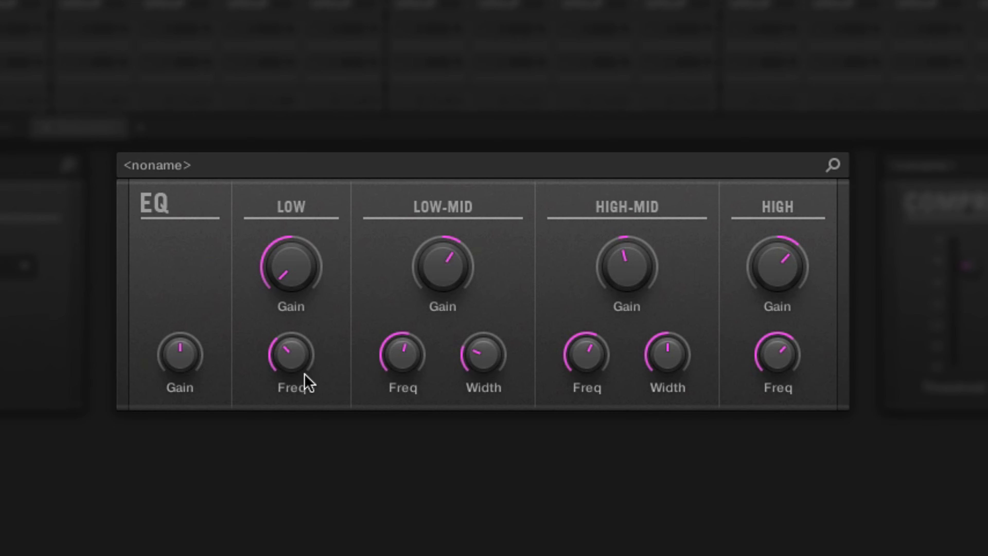
Examine the gain, frequency and width settings of the EQ's low, low-mid, high-mid and high bands
{"action": "mouse_move", "coordinate": [305, 354]}
{"action": "mouse_move", "coordinate": [304, 287]}
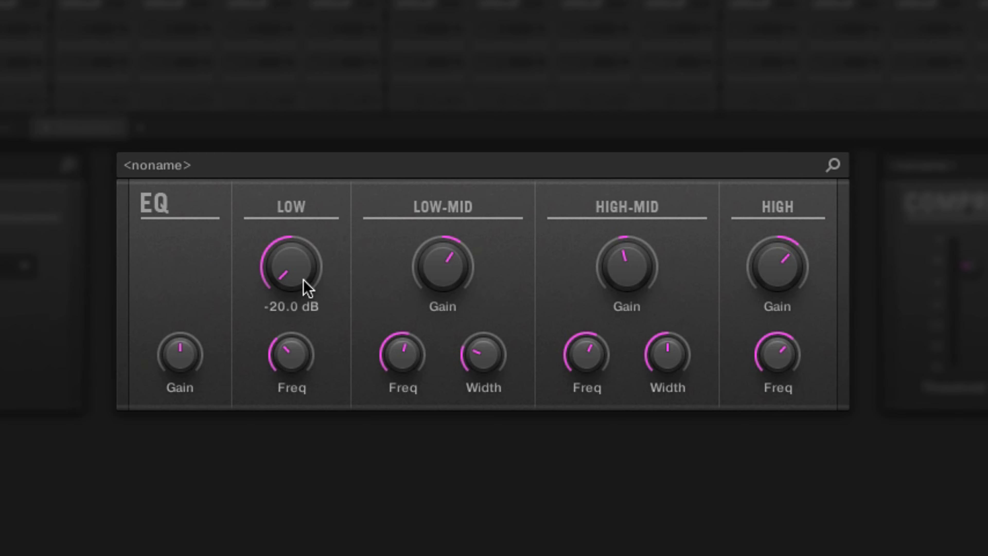
{"action": "mouse_move", "coordinate": [443, 278]}
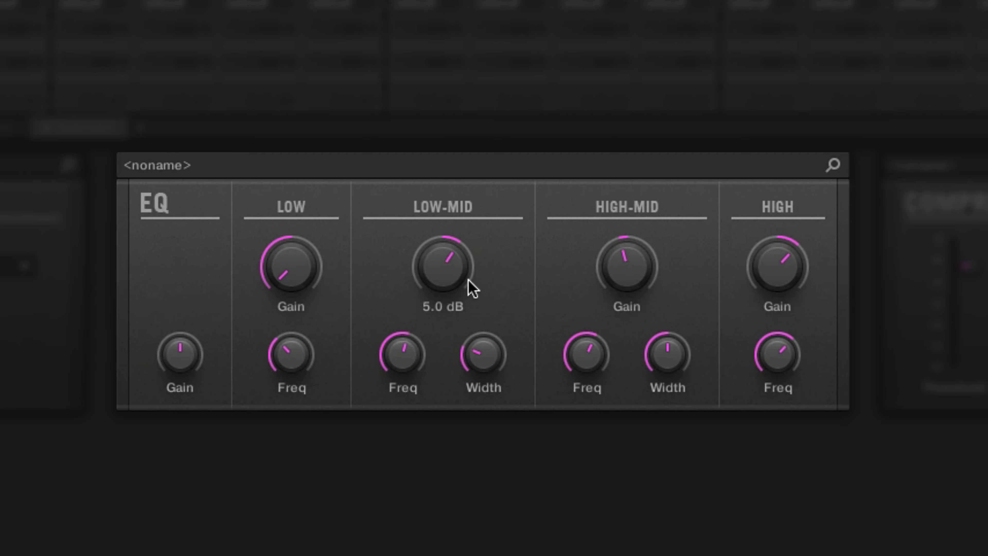
{"action": "mouse_move", "coordinate": [414, 354]}
{"action": "mouse_move", "coordinate": [404, 339]}
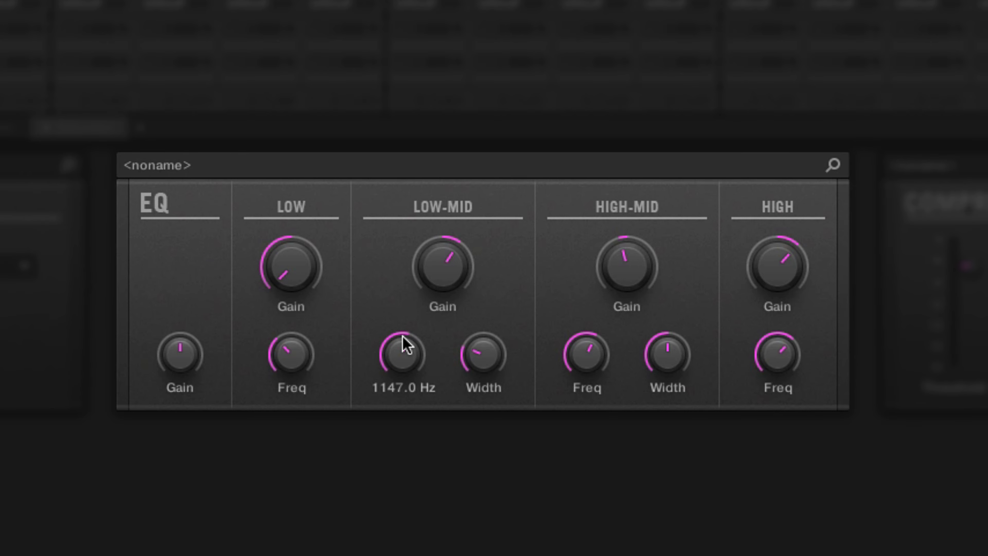
{"action": "mouse_move", "coordinate": [480, 349]}
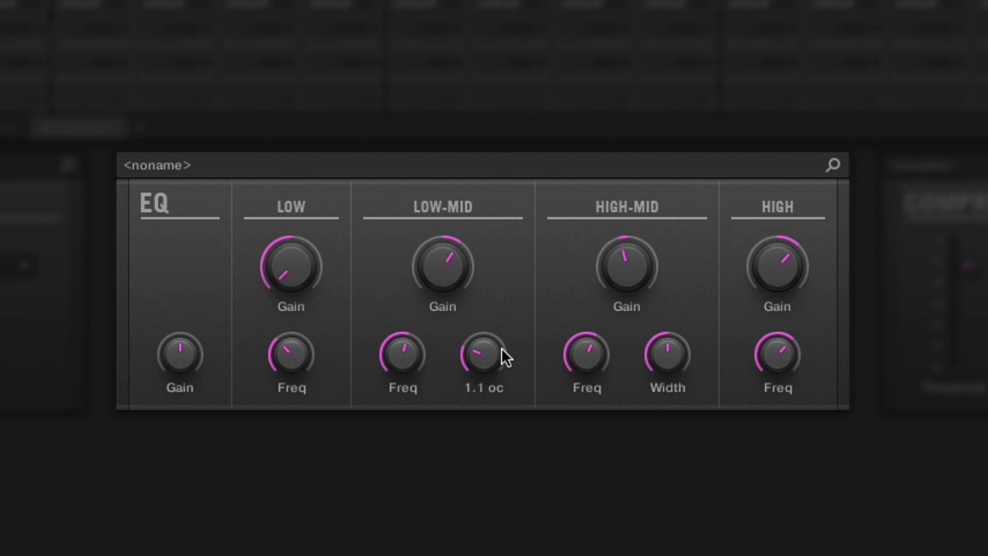
{"action": "mouse_move", "coordinate": [608, 263]}
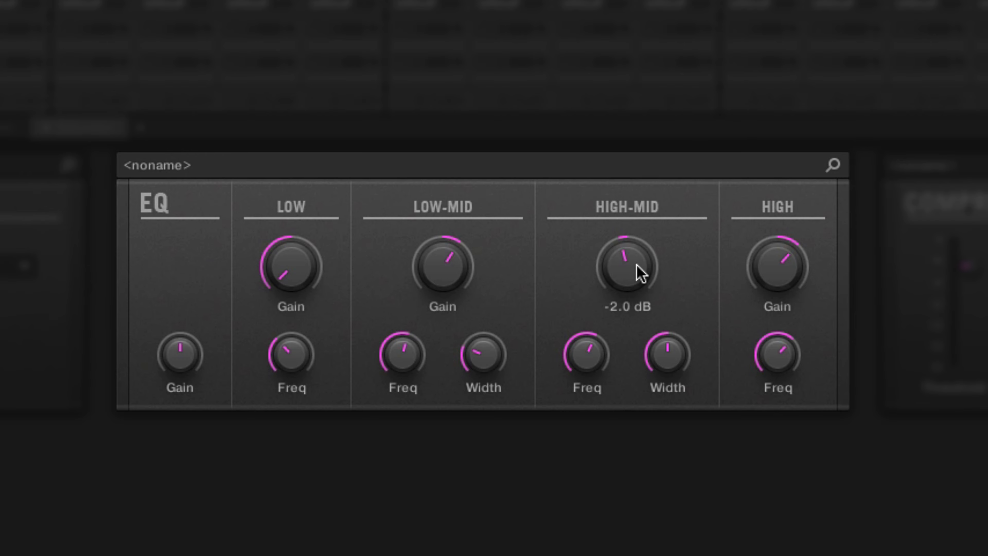
{"action": "mouse_move", "coordinate": [605, 364]}
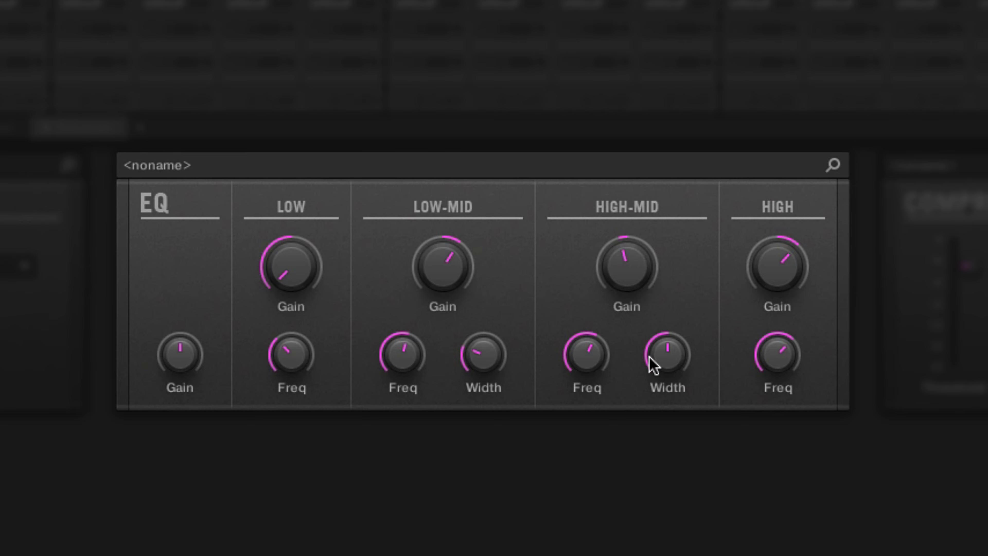
{"action": "mouse_move", "coordinate": [660, 355]}
{"action": "mouse_move", "coordinate": [776, 285]}
{"action": "mouse_move", "coordinate": [777, 346]}
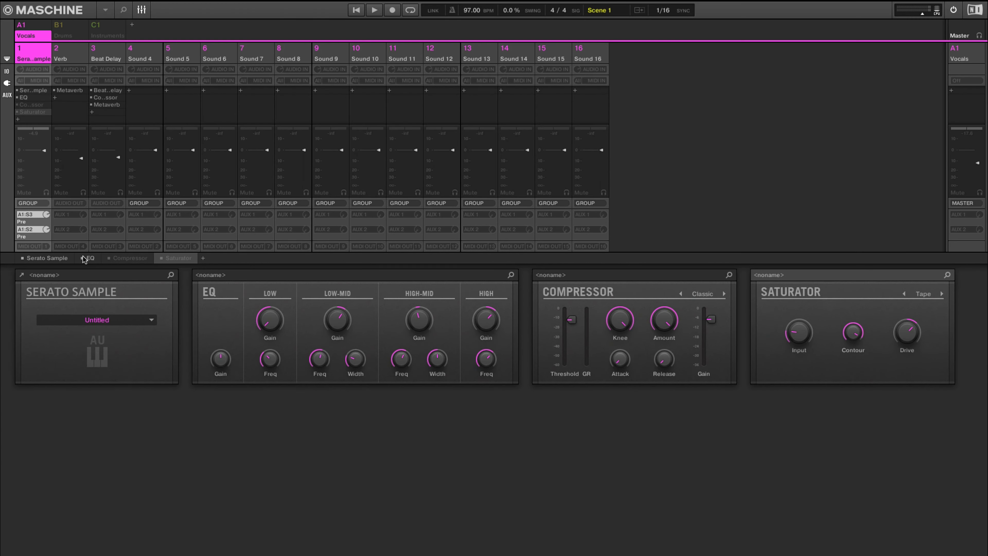
Compare the vocal with the EQ bypassed and enabled during playback, leaving the EQ on
{"action": "key", "text": "space"}
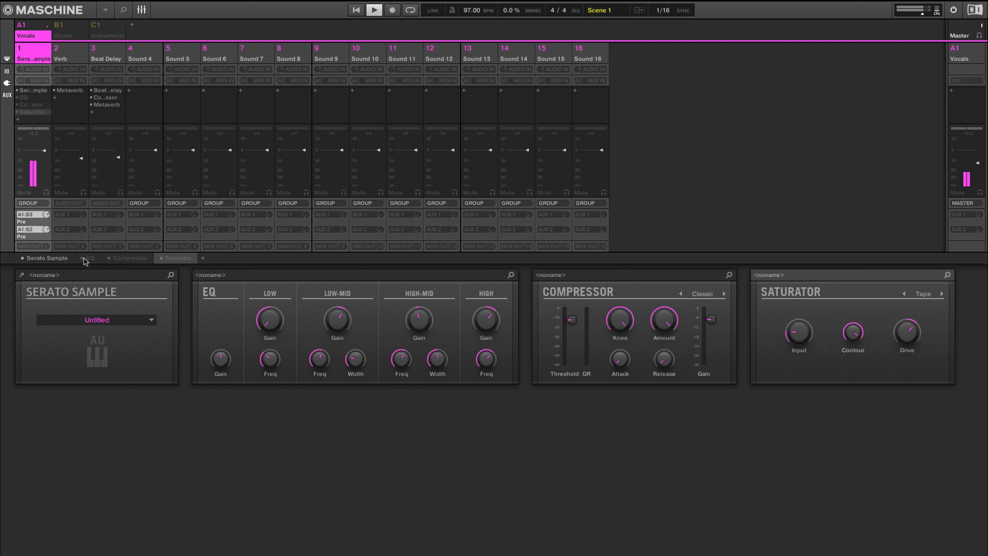
{"action": "left_click", "coordinate": [84, 258]}
{"action": "key", "text": "space"}
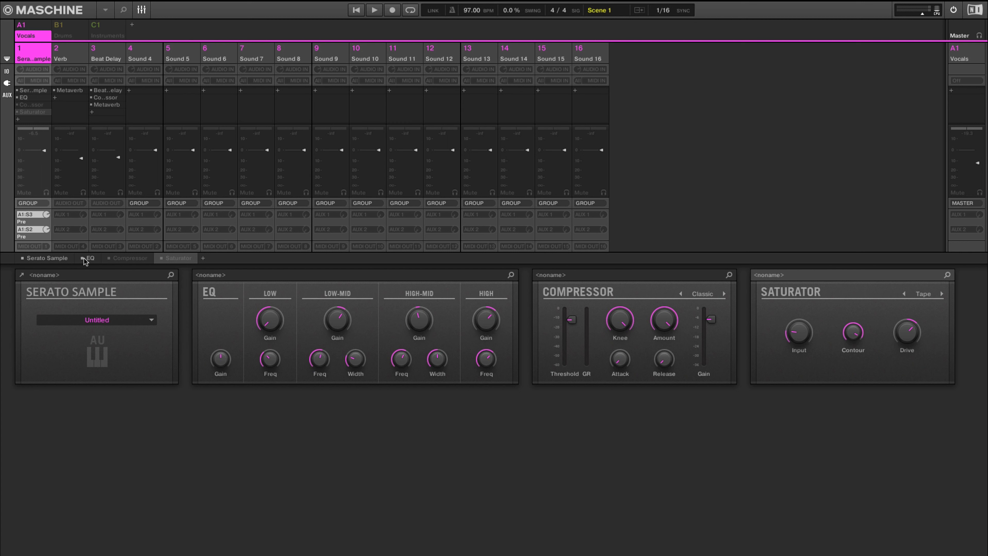
Enable the Compressor on the vocal sound and audition it together with the EQ
{"action": "left_click", "coordinate": [26, 105]}
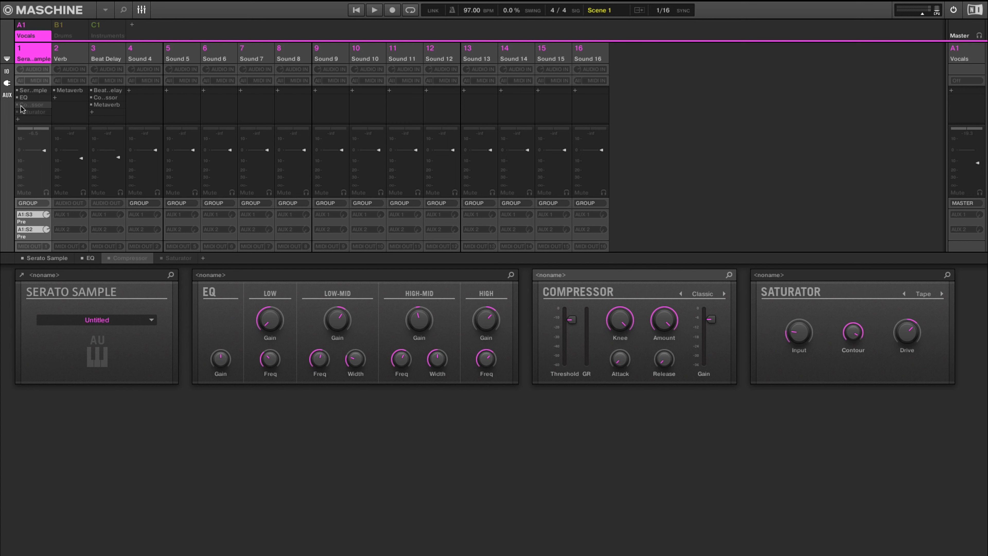
{"action": "left_click", "coordinate": [21, 105]}
{"action": "key", "text": "space"}
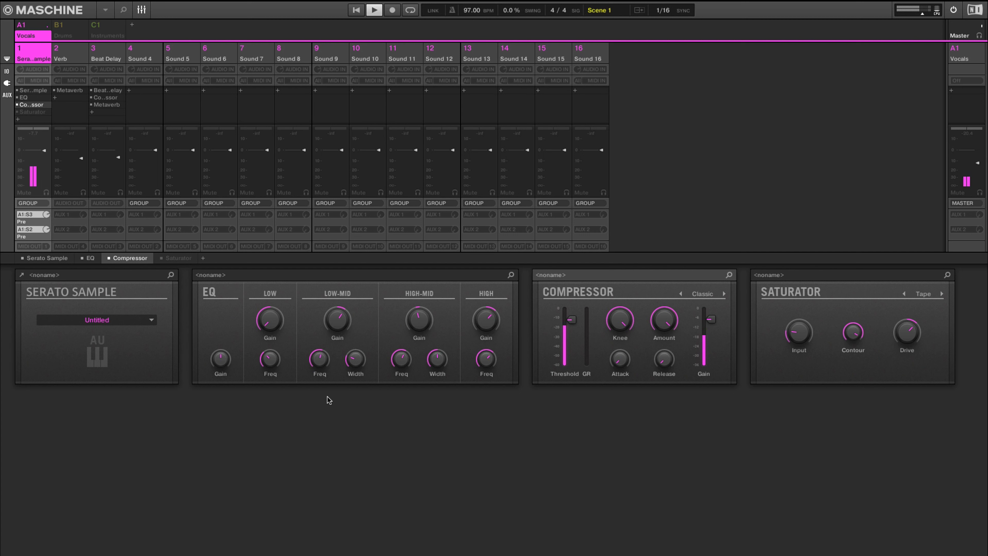
{"action": "key", "text": "space"}
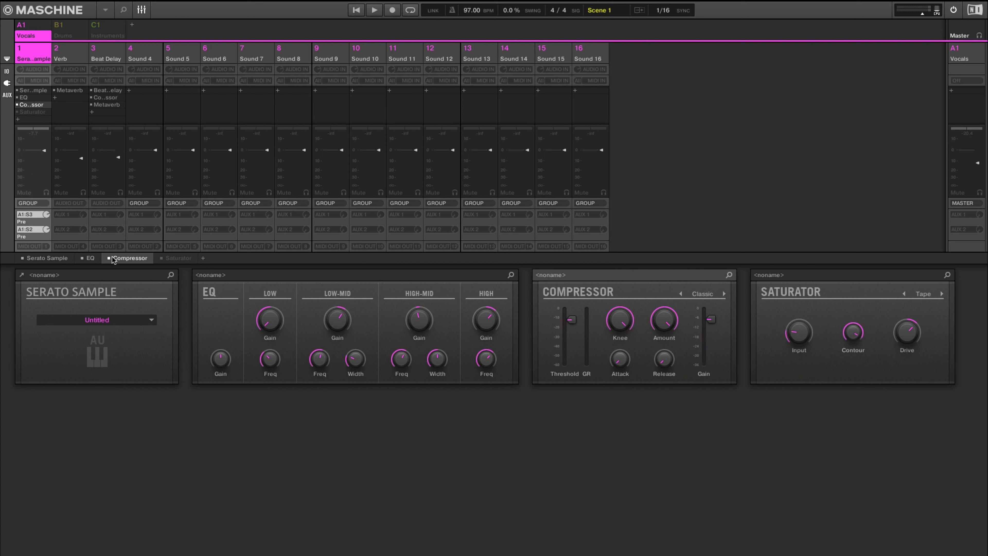
Compare the vocal with the Compressor bypassed and with it enabled, leaving the Compressor on
{"action": "left_click", "coordinate": [111, 258]}
{"action": "key", "text": "space"}
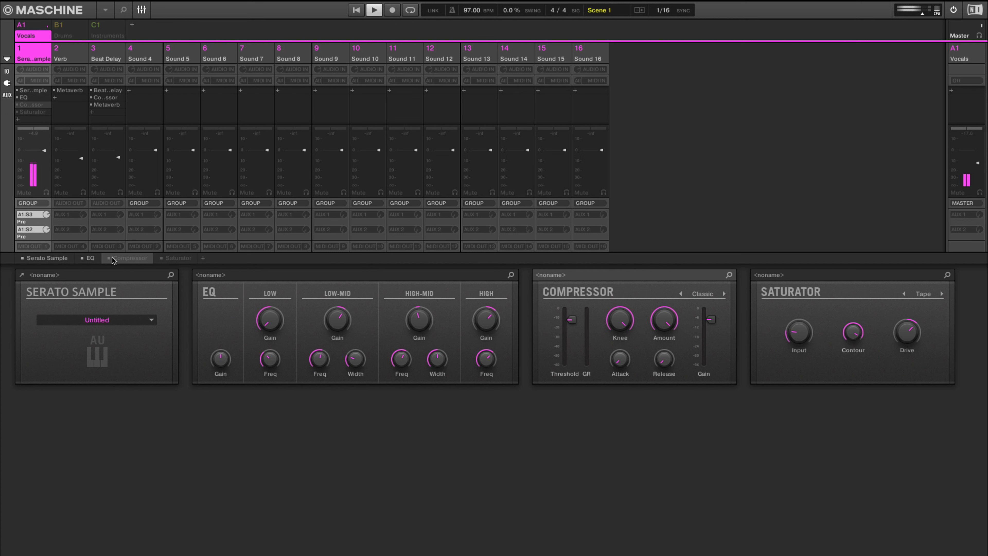
{"action": "key", "text": "space"}
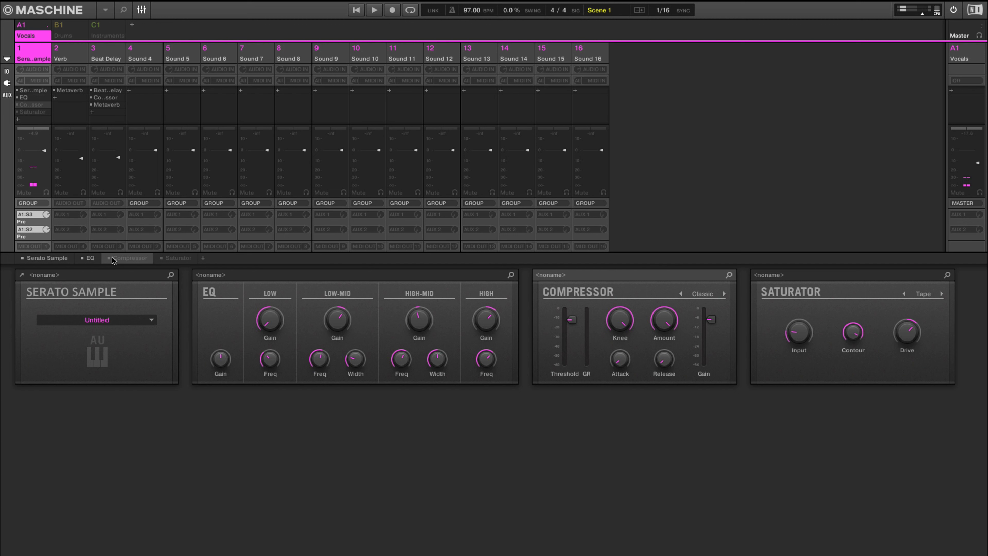
{"action": "left_click", "coordinate": [112, 257]}
{"action": "key", "text": "space"}
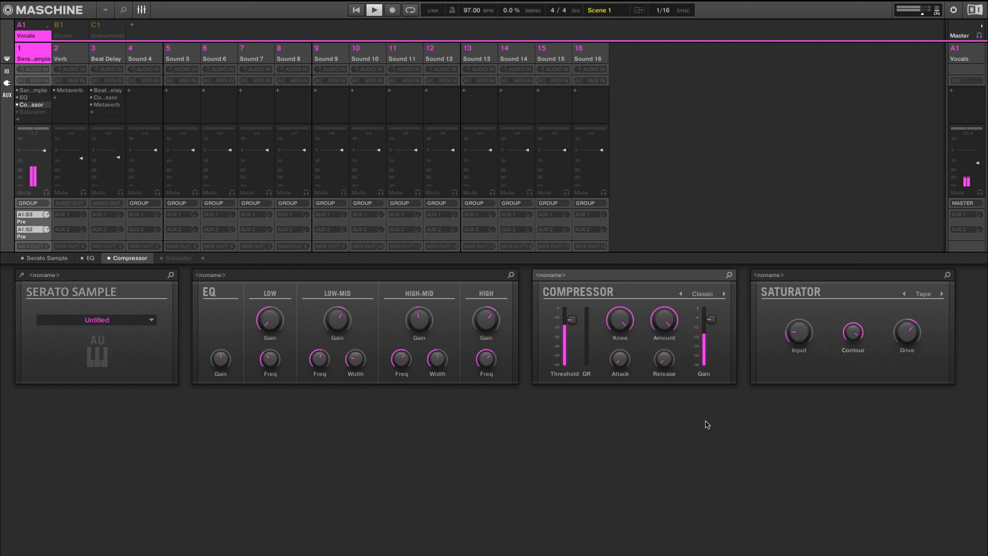
{"action": "key", "text": "space"}
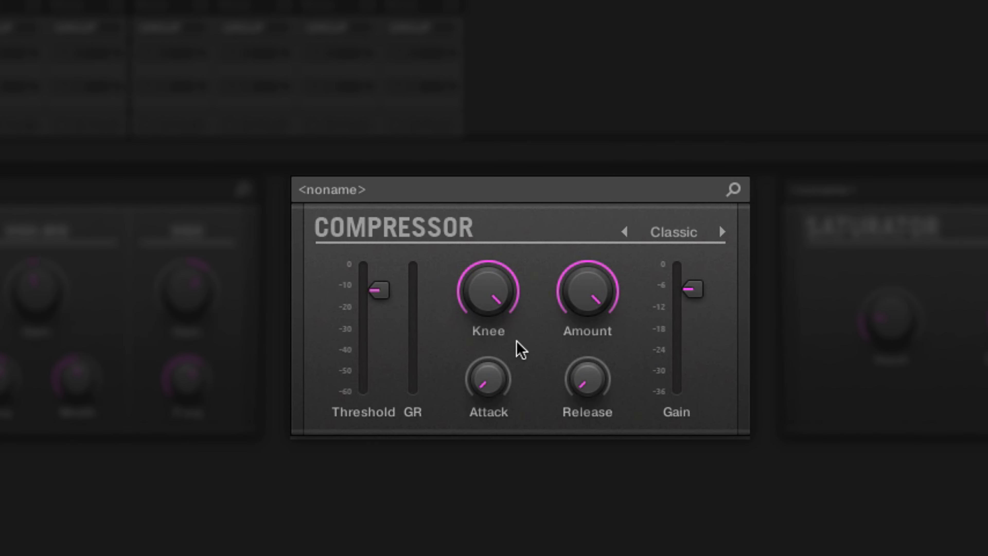
Examine the Compressor's amount, attack and release settings
{"action": "mouse_move", "coordinate": [600, 293]}
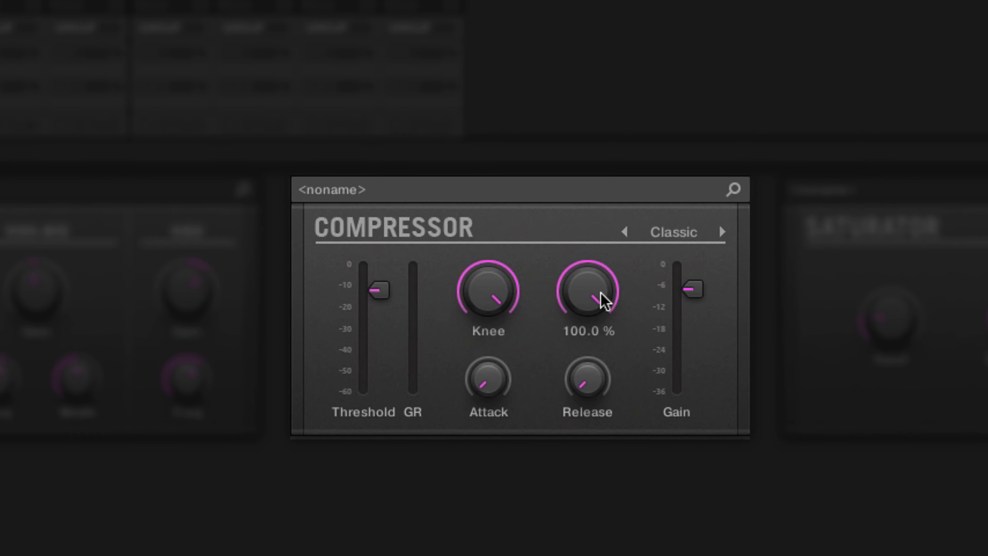
{"action": "mouse_move", "coordinate": [505, 376]}
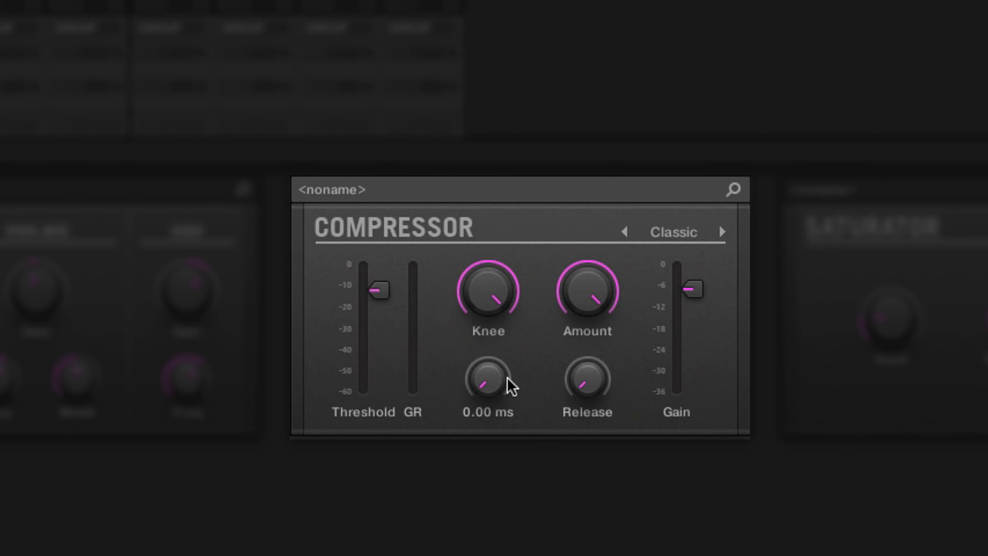
{"action": "mouse_move", "coordinate": [611, 381]}
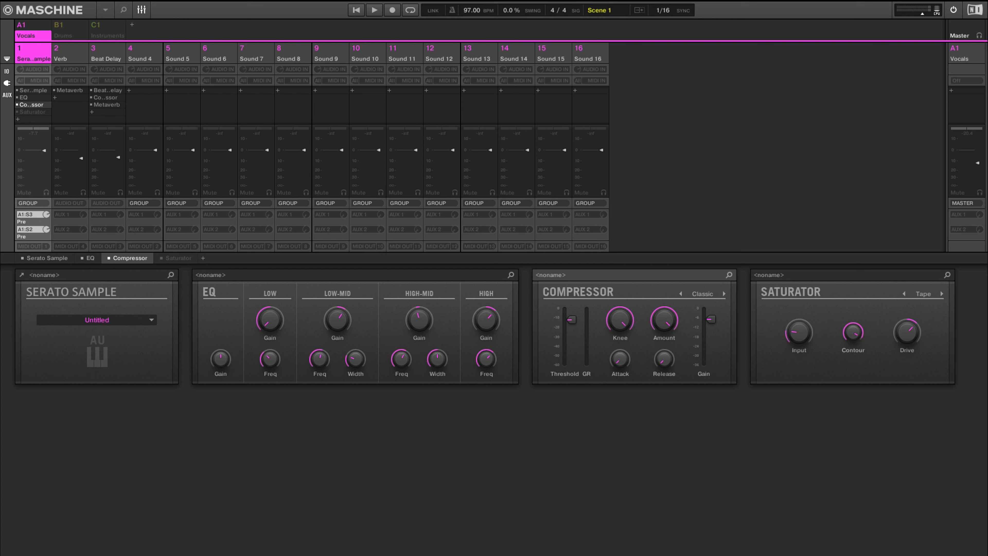
Enable the Saturator on the vocal sound and audition the full effect chain
{"action": "left_click", "coordinate": [178, 258]}
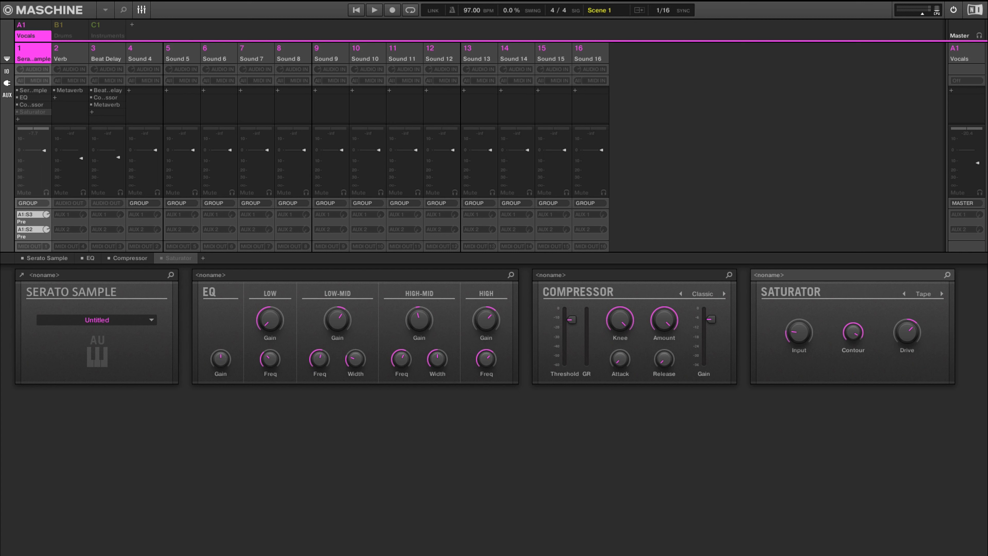
{"action": "left_click", "coordinate": [165, 259]}
{"action": "key", "text": "space"}
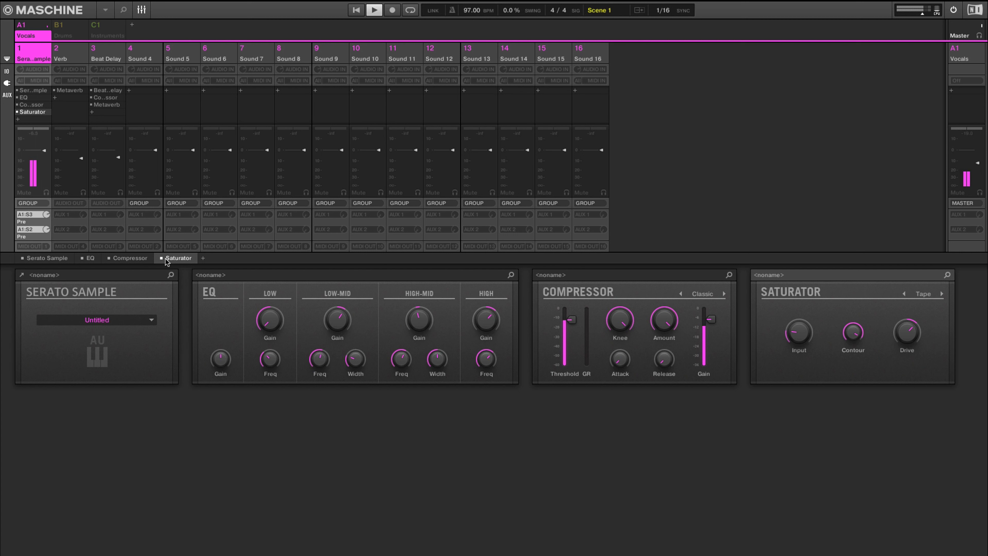
{"action": "key", "text": "space"}
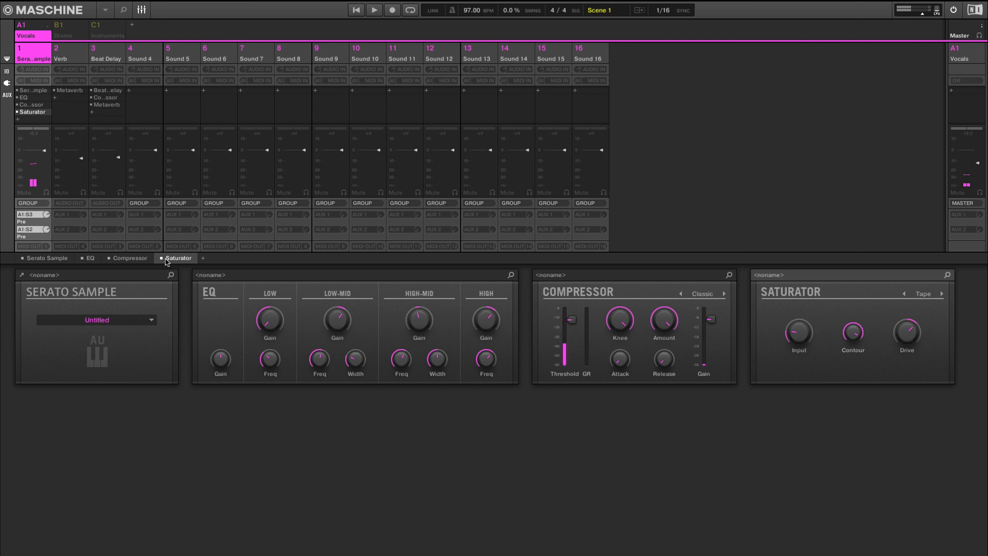
Compare the vocal with the Saturator repeatedly bypassed and enabled, leaving the Saturator on
{"action": "left_click", "coordinate": [165, 258]}
{"action": "key", "text": "space"}
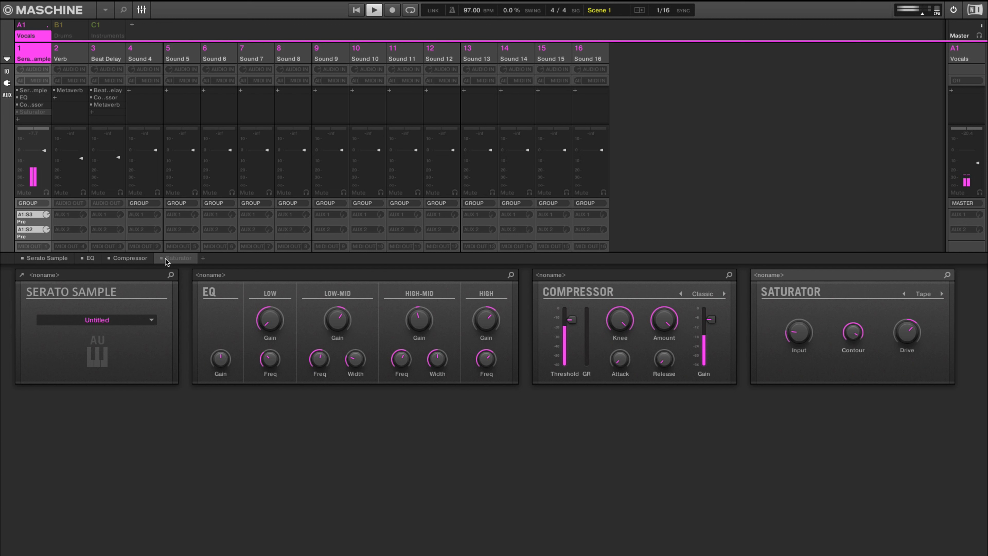
{"action": "key", "text": "space"}
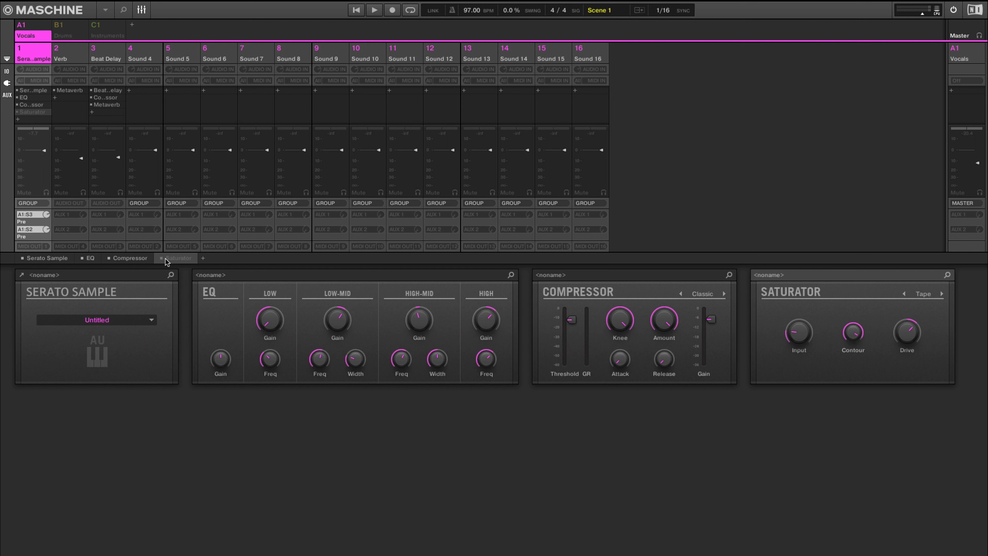
{"action": "left_click", "coordinate": [165, 258]}
{"action": "key", "text": "space"}
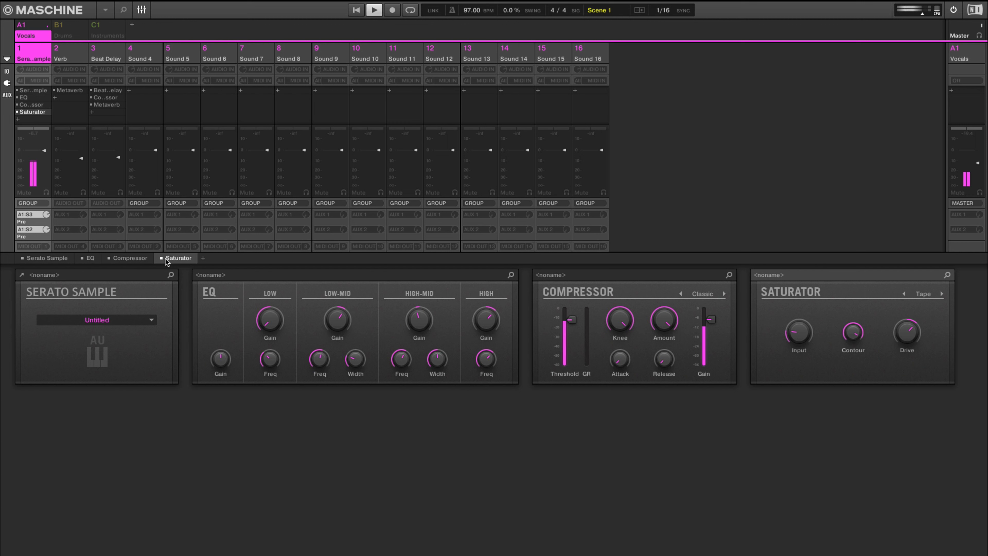
{"action": "left_click", "coordinate": [166, 259]}
{"action": "left_click", "coordinate": [166, 259]}
{"action": "left_click", "coordinate": [166, 258]}
{"action": "left_click", "coordinate": [166, 258]}
{"action": "left_click", "coordinate": [165, 259]}
{"action": "left_click", "coordinate": [166, 259]}
{"action": "key", "text": "space"}
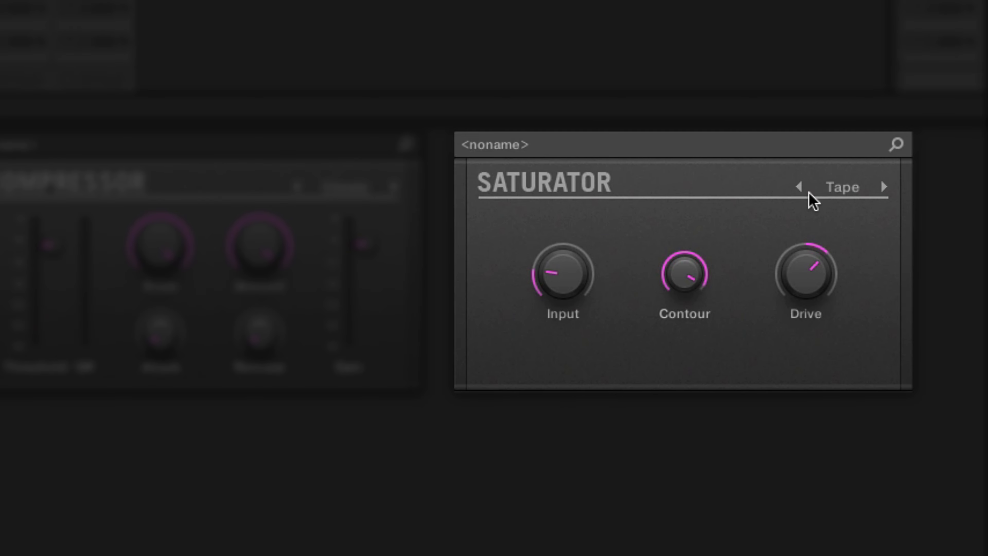
Examine the Saturator's available saturation modes, keeping Tape selected
{"action": "left_click", "coordinate": [823, 184]}
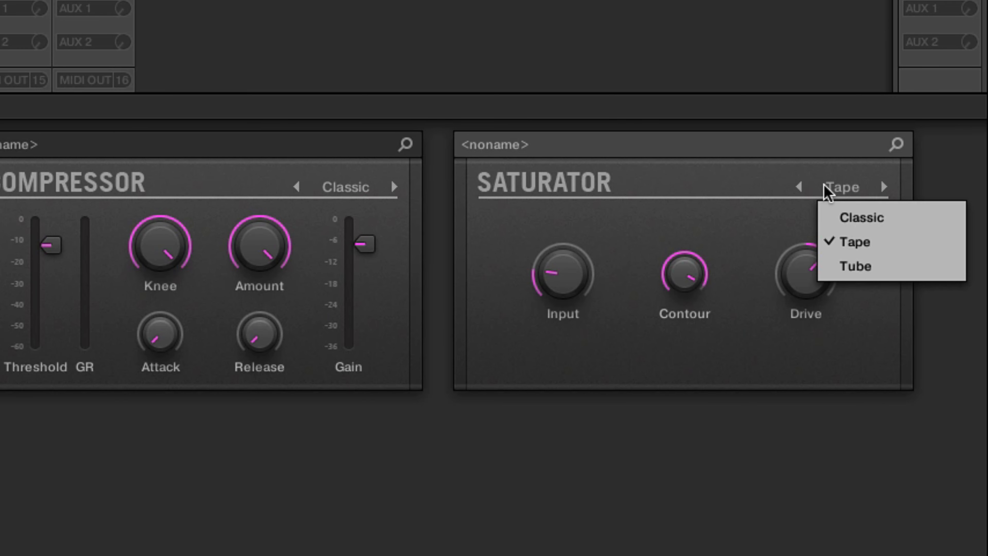
{"action": "left_click", "coordinate": [754, 444]}
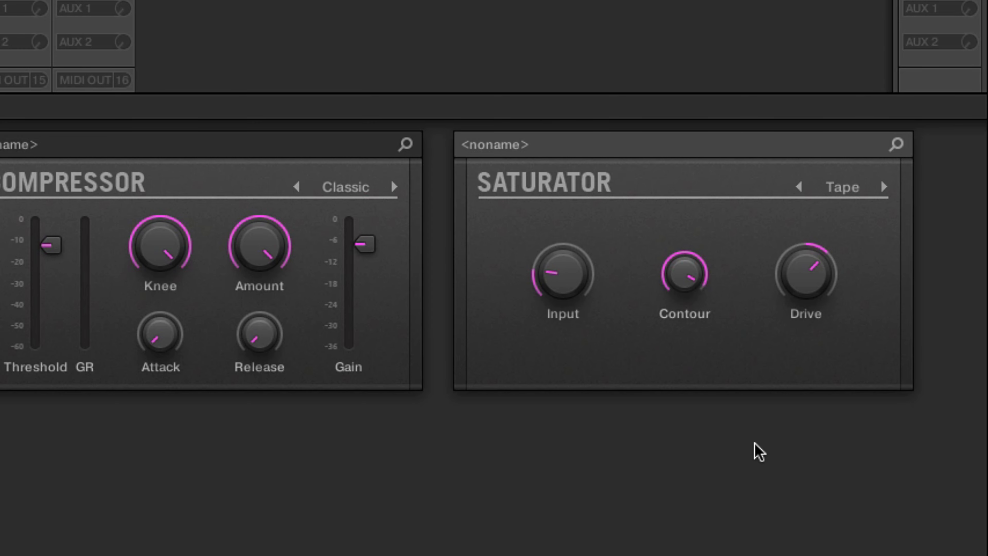
{"action": "left_click", "coordinate": [845, 190]}
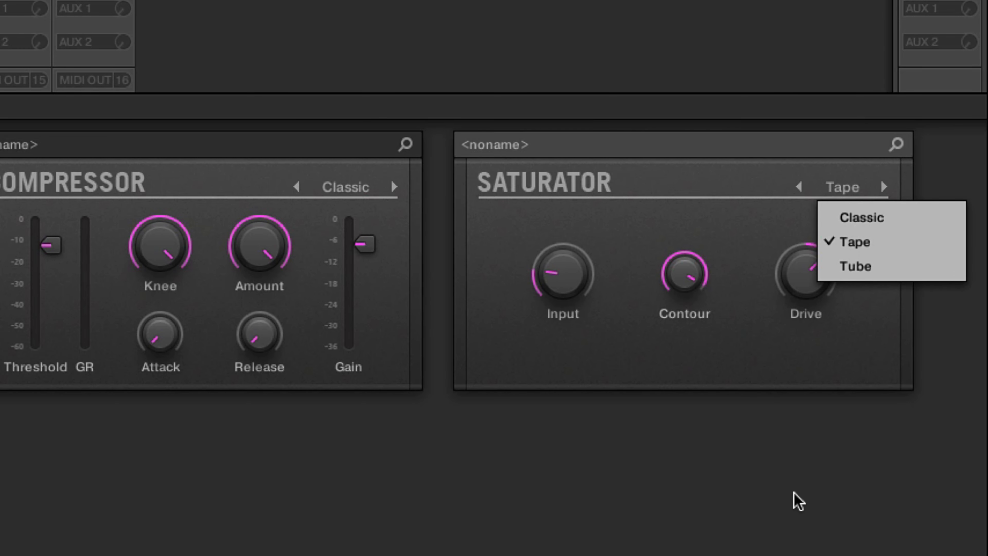
{"action": "left_click", "coordinate": [797, 502]}
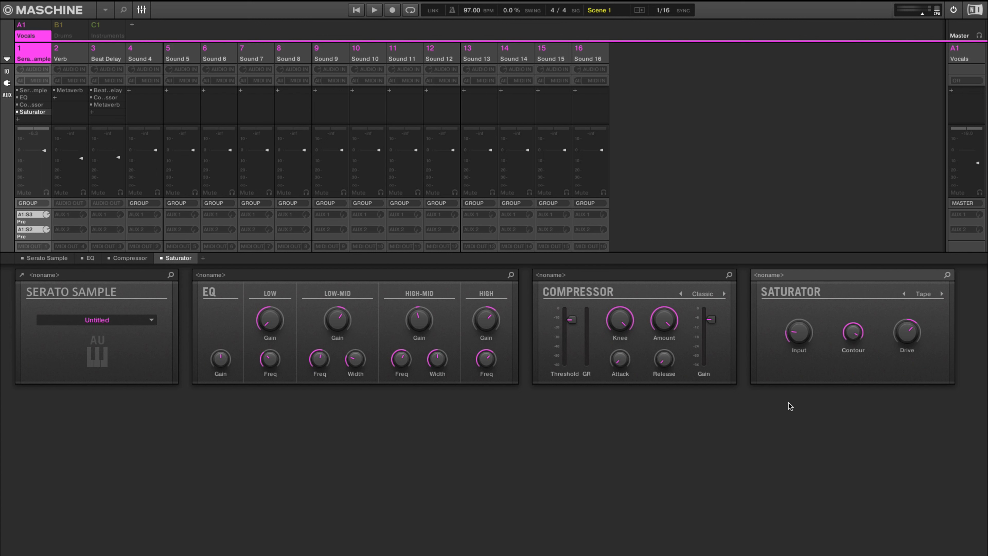
Audition the vocal without reverb, then route the Verb sound's output to Group and audition it again
{"action": "left_click", "coordinate": [70, 58]}
{"action": "key", "text": "space"}
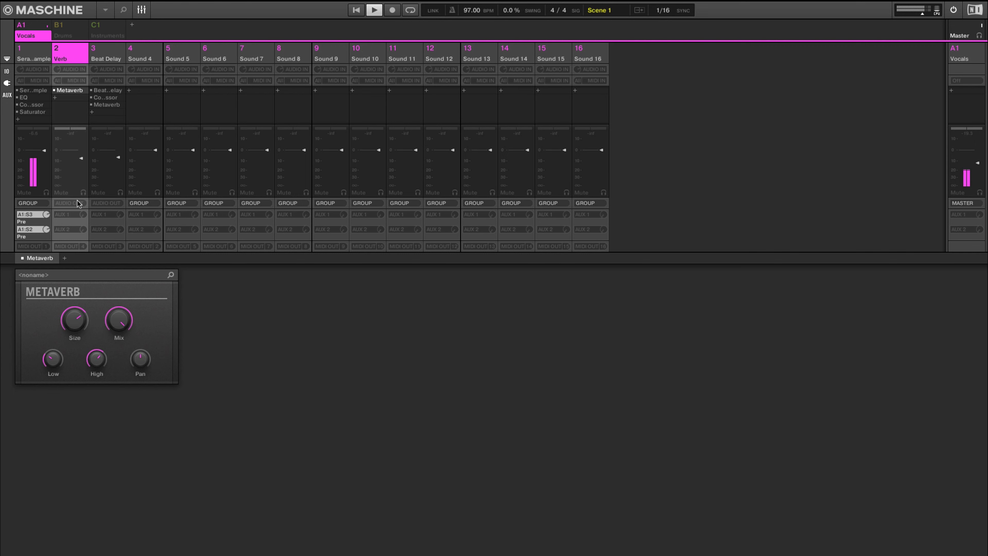
{"action": "key", "text": "space"}
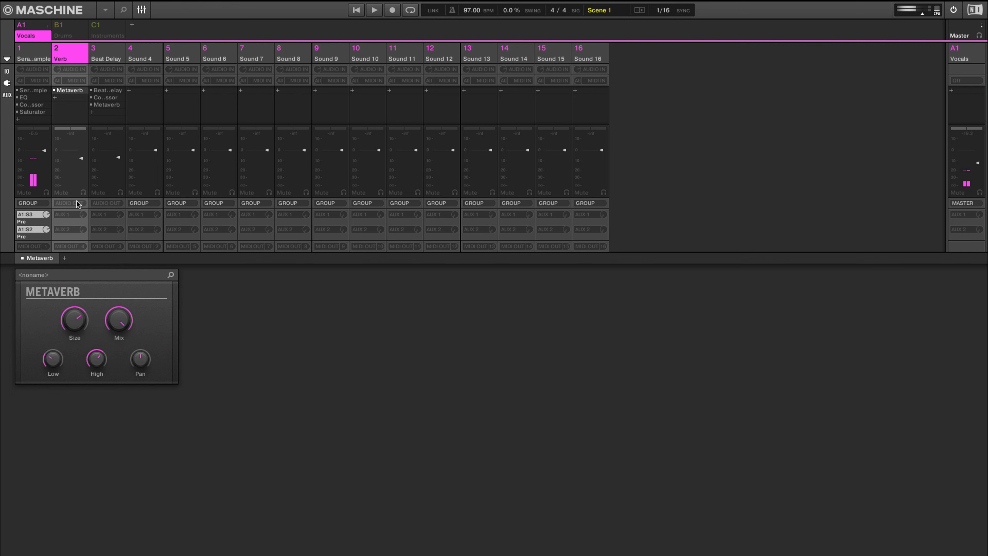
{"action": "left_click", "coordinate": [77, 204]}
{"action": "left_click", "coordinate": [84, 238]}
{"action": "key", "text": "space"}
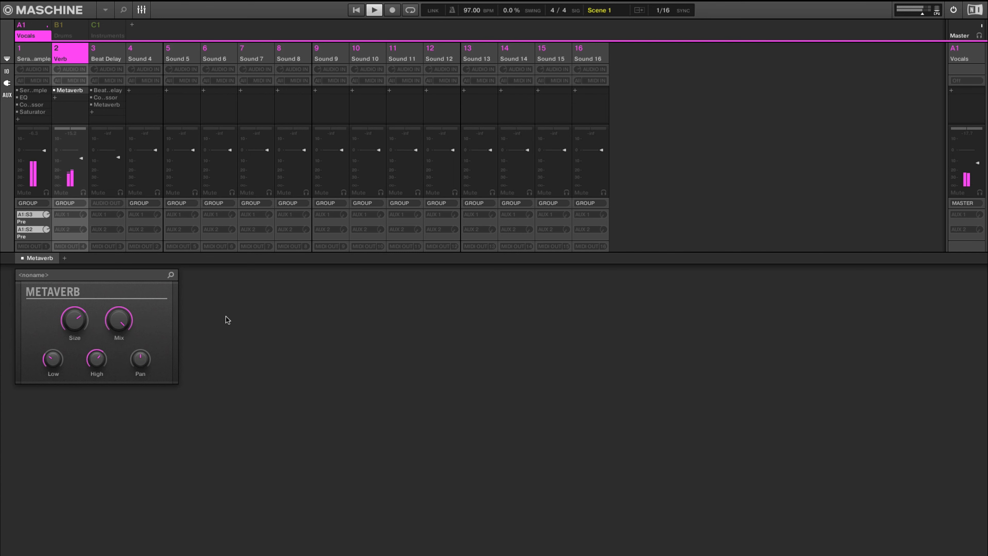
{"action": "key", "text": "space"}
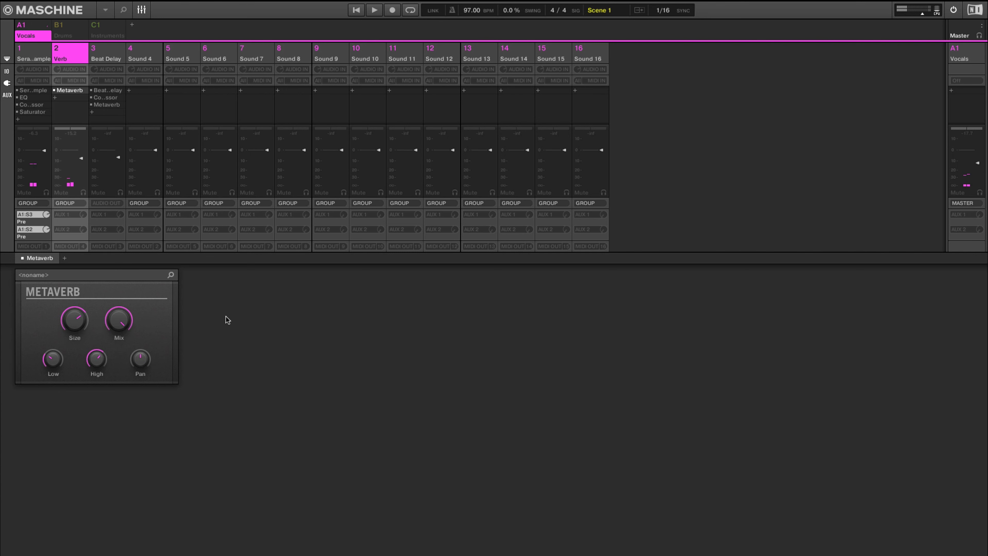
Examine the destinations of the vocal sound's two aux sends
{"action": "left_click", "coordinate": [32, 215]}
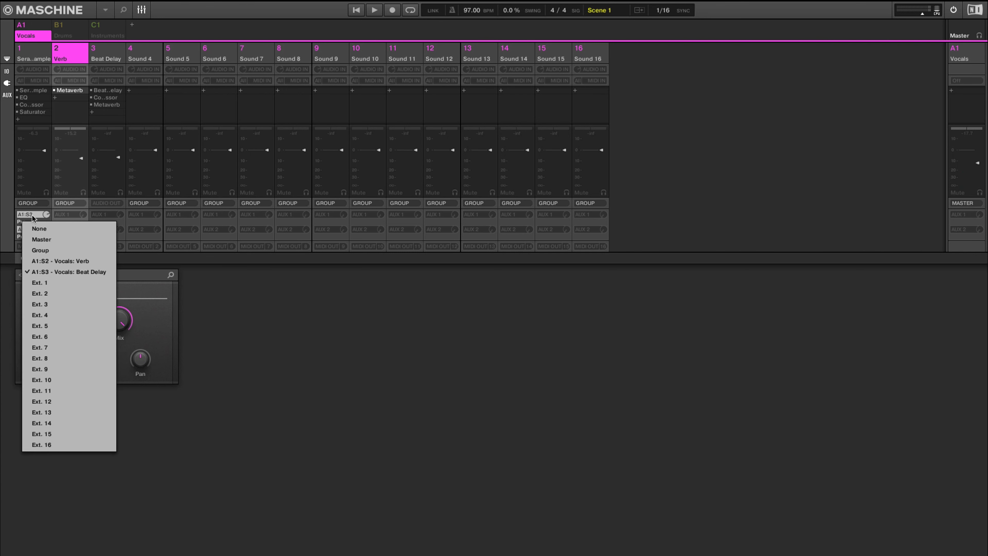
{"action": "left_click", "coordinate": [247, 323]}
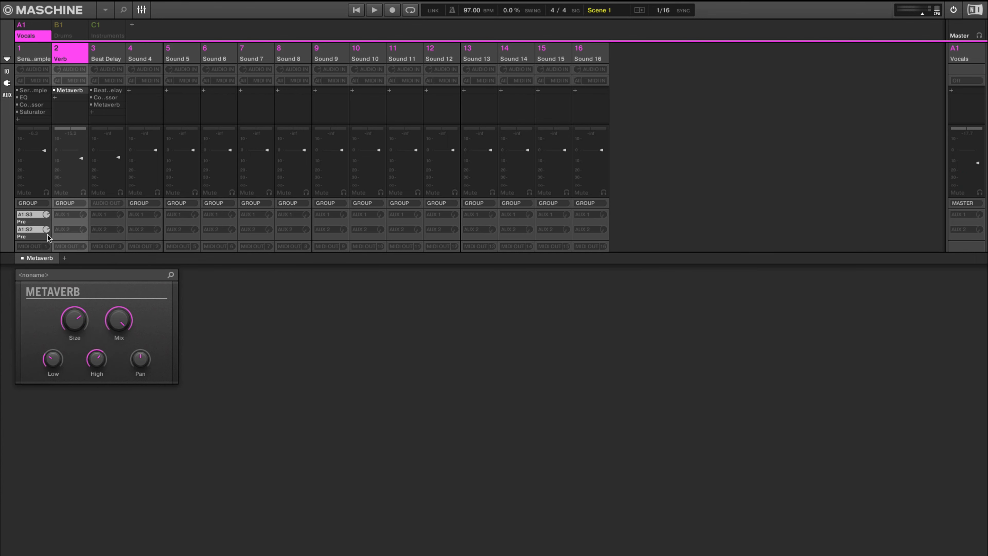
{"action": "left_click", "coordinate": [35, 229]}
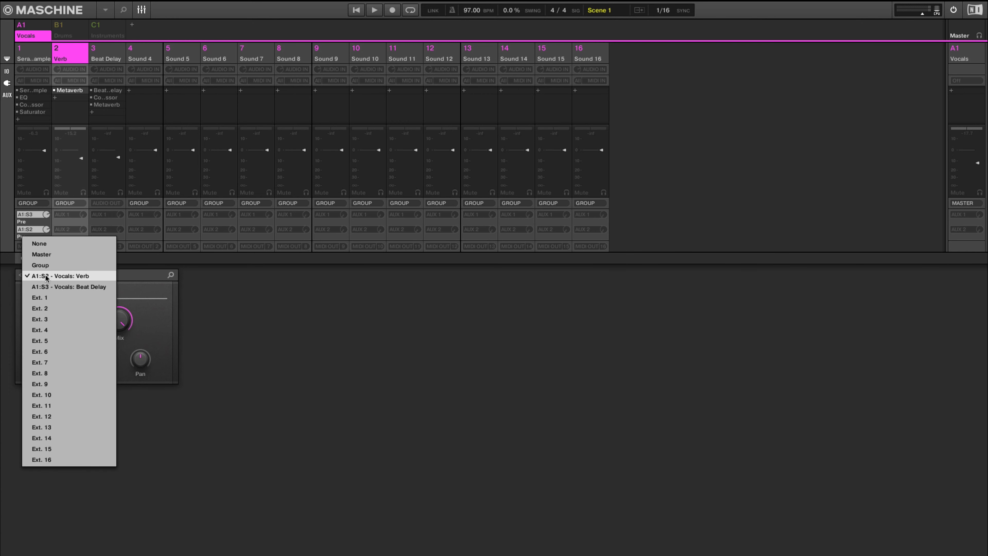
{"action": "left_click", "coordinate": [74, 59]}
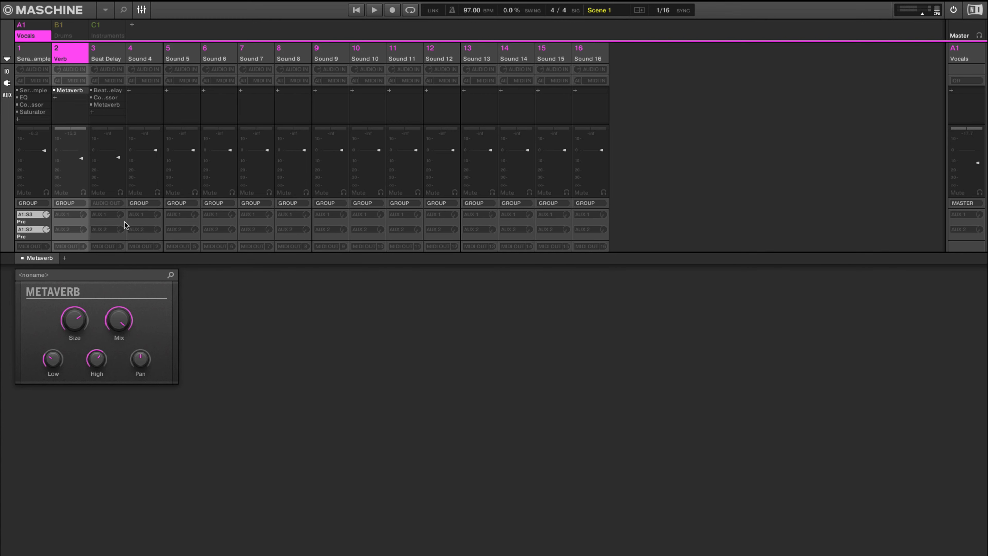
Compare the vocal with the Verb sound's output set to None and routed to Group, leaving it on Group
{"action": "left_click", "coordinate": [76, 203]}
{"action": "left_click", "coordinate": [72, 236]}
{"action": "key", "text": "space"}
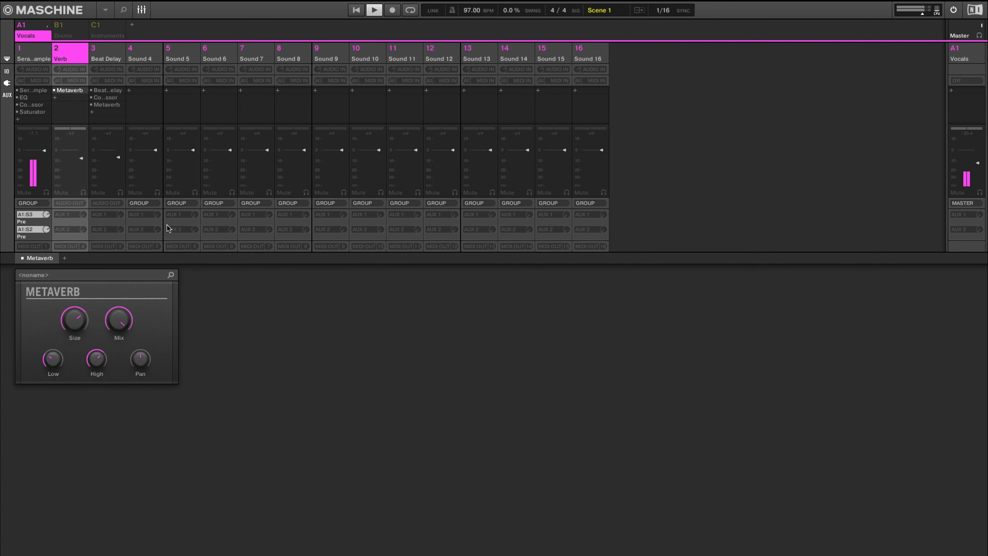
{"action": "key", "text": "space"}
{"action": "left_click", "coordinate": [77, 202]}
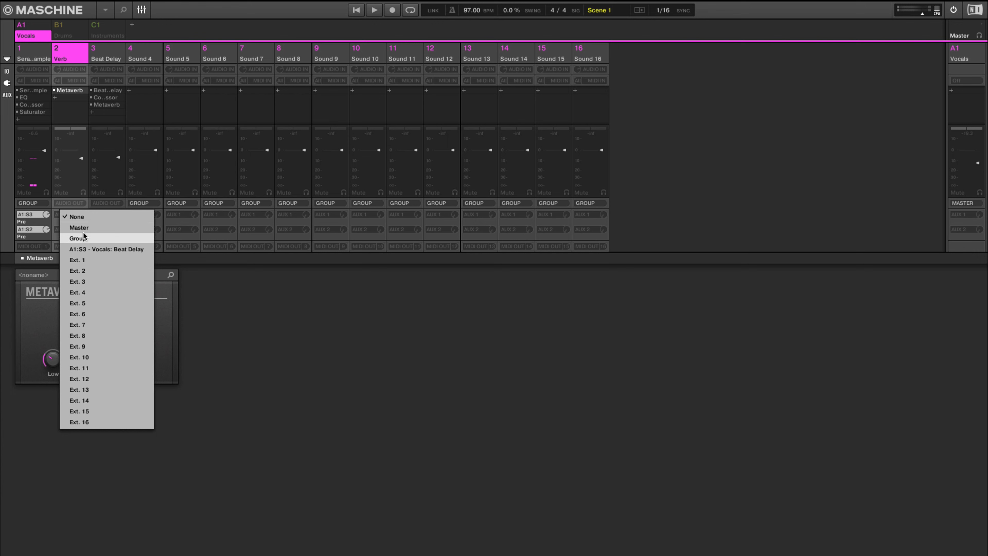
{"action": "left_click", "coordinate": [83, 235]}
{"action": "key", "text": "space"}
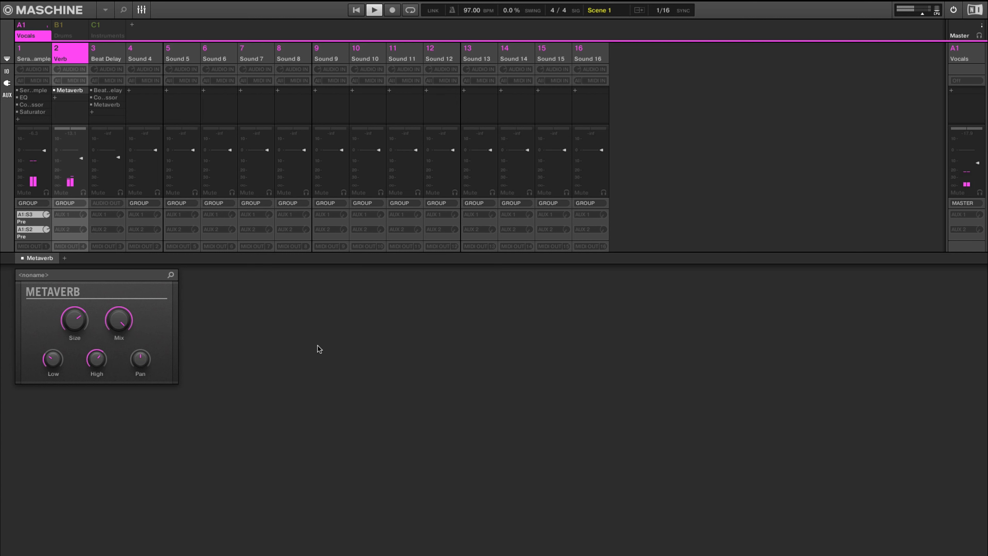
{"action": "key", "text": "space"}
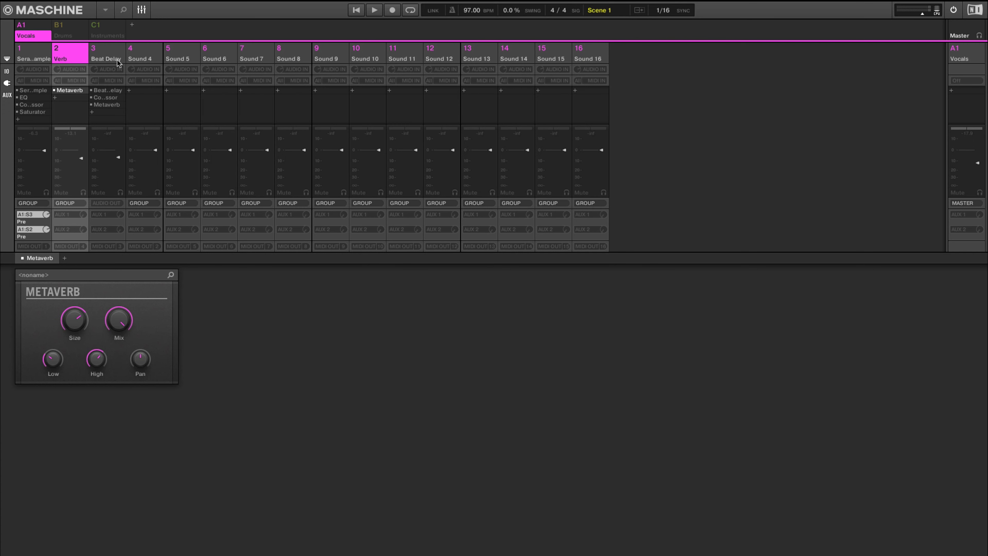
Route the Beat Delay sound's output to Group and audition the vocal with reverb and delay
{"action": "left_click", "coordinate": [106, 58]}
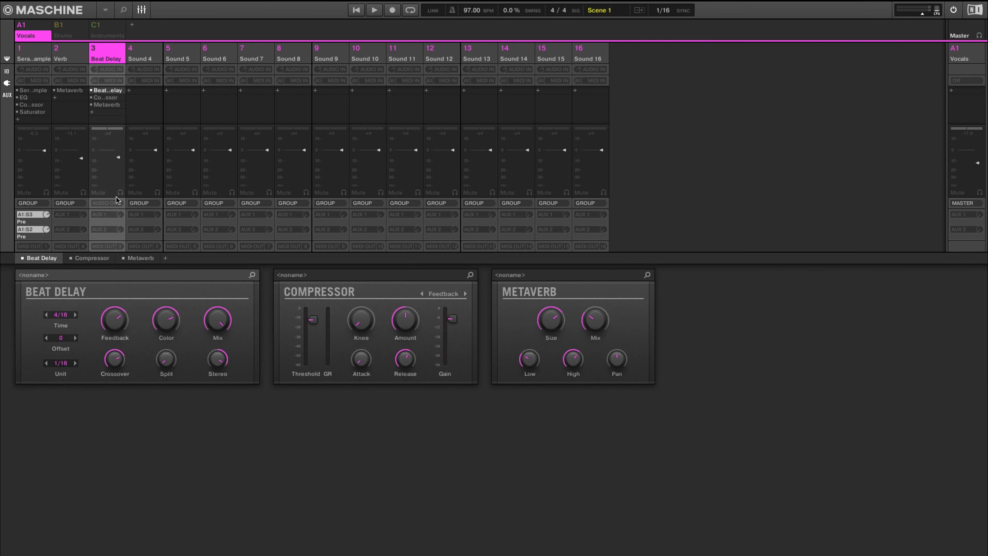
{"action": "left_click", "coordinate": [116, 202]}
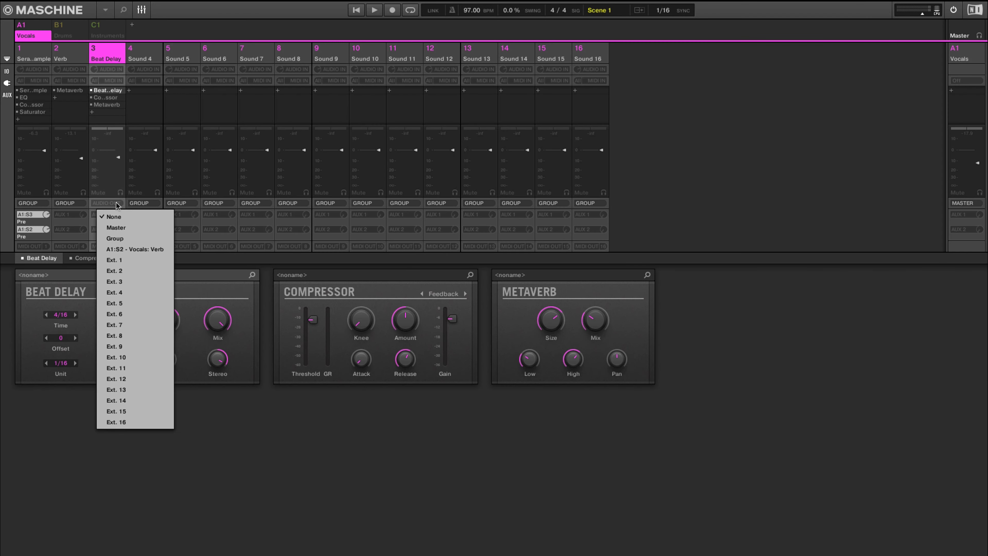
{"action": "left_click", "coordinate": [117, 238]}
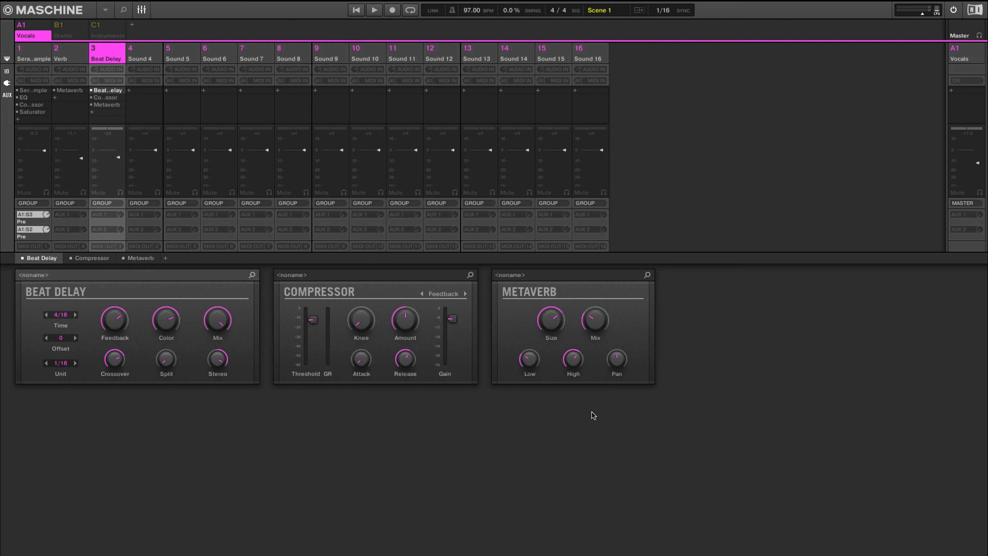
{"action": "key", "text": "space"}
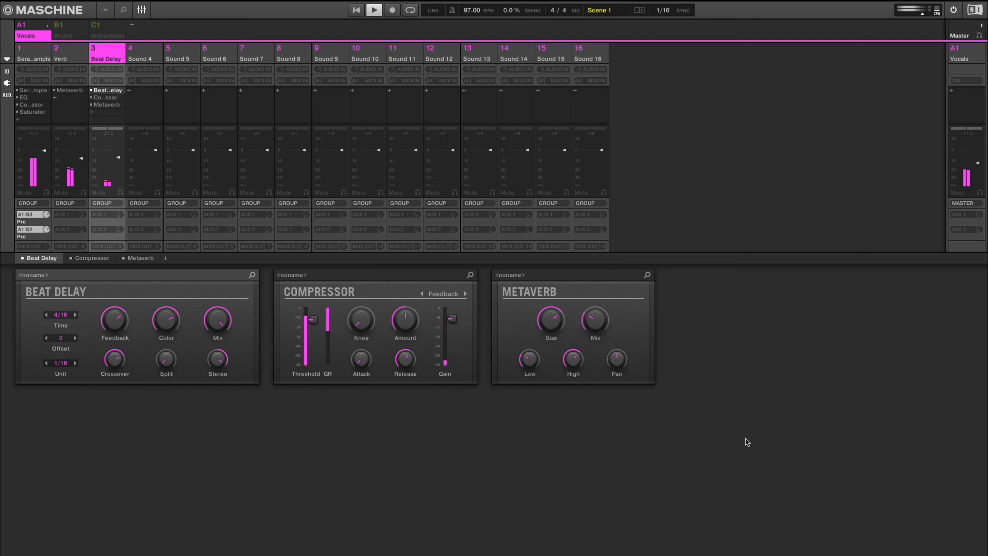
{"action": "key", "text": "space"}
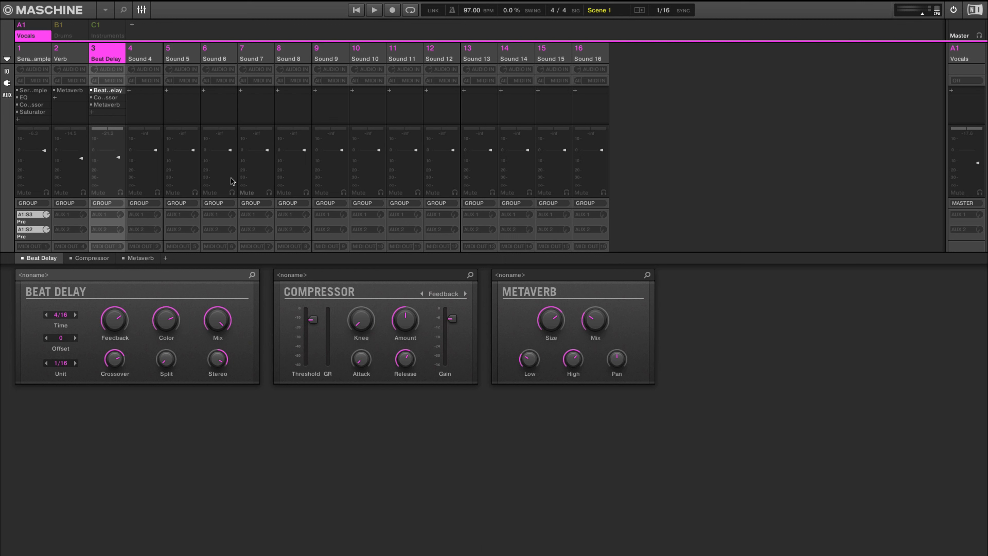
Bypass the Compressor and Metaverb on the Beat Delay sound and audition the vocal with the plain delay
{"action": "left_click", "coordinate": [110, 98]}
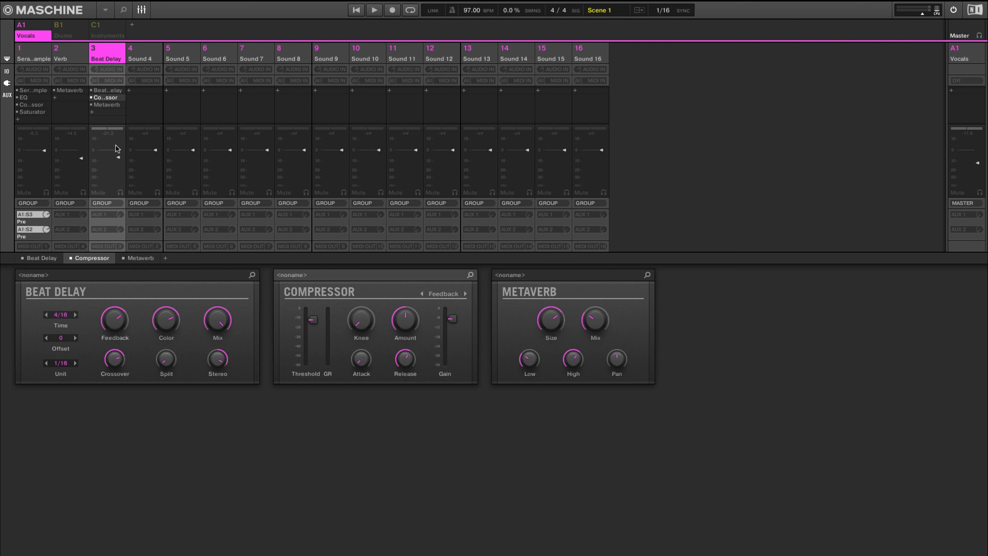
{"action": "left_click", "coordinate": [71, 258]}
{"action": "left_click", "coordinate": [125, 257]}
{"action": "key", "text": "space"}
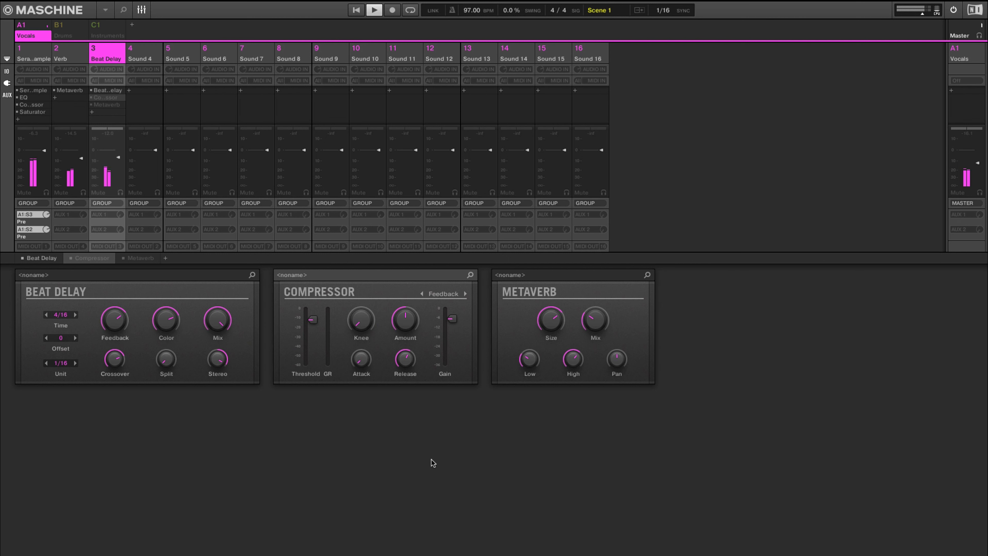
{"action": "key", "text": "space"}
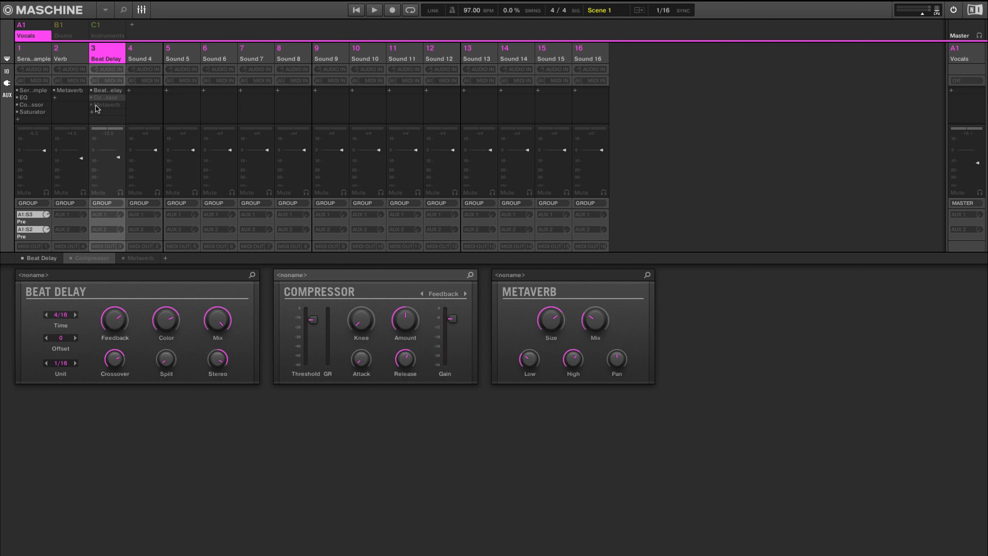
Re-enable the Compressor on the Beat Delay sound and examine its side-chain input source options, keeping the Serato Sample vocal as source
{"action": "left_click", "coordinate": [76, 258]}
{"action": "key", "text": "Tab"}
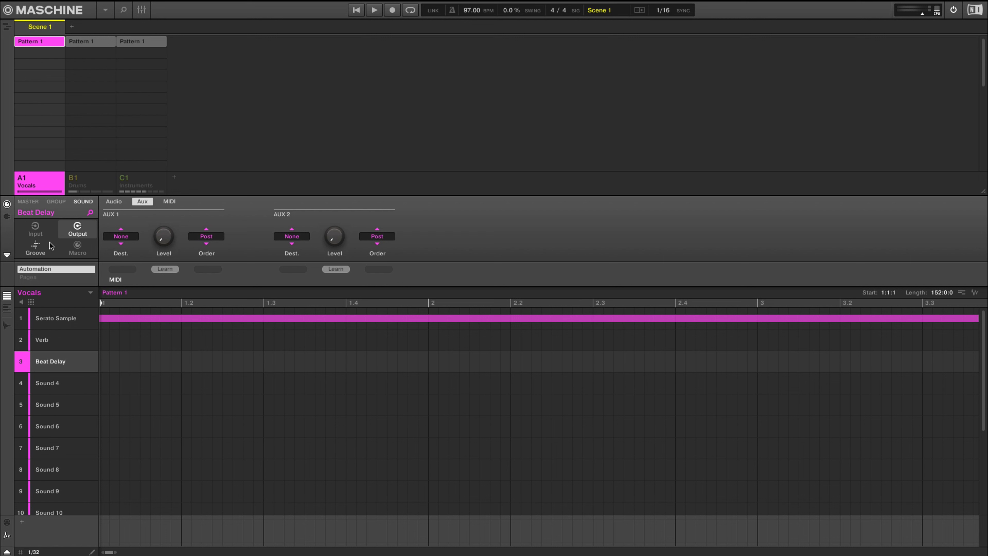
{"action": "left_click", "coordinate": [62, 318]}
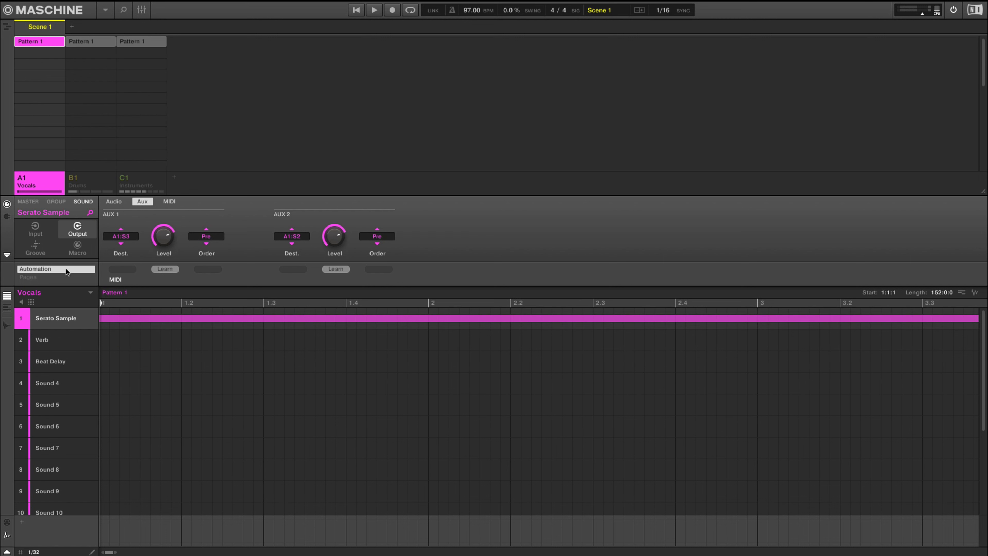
{"action": "key", "text": "Tab"}
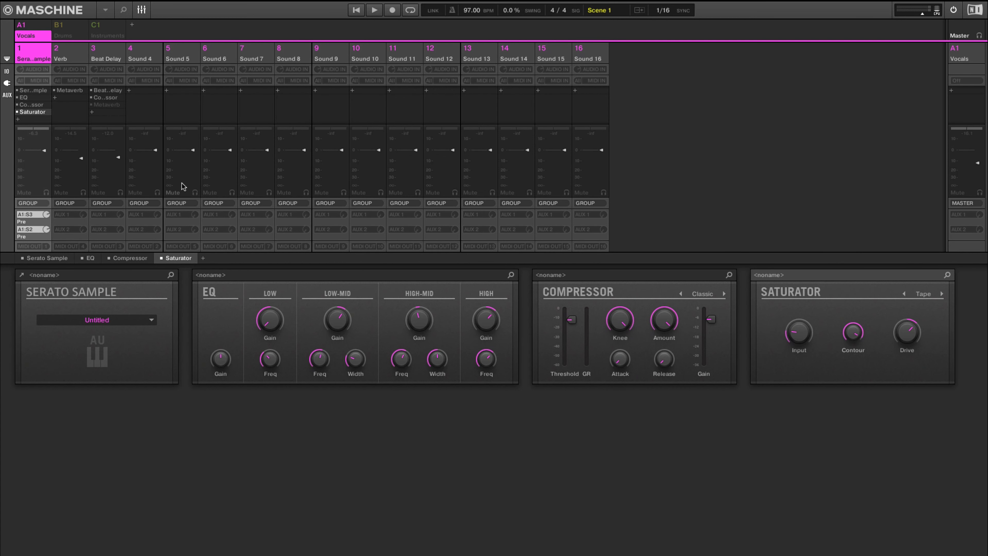
{"action": "left_click", "coordinate": [109, 58]}
{"action": "key", "text": "Tab"}
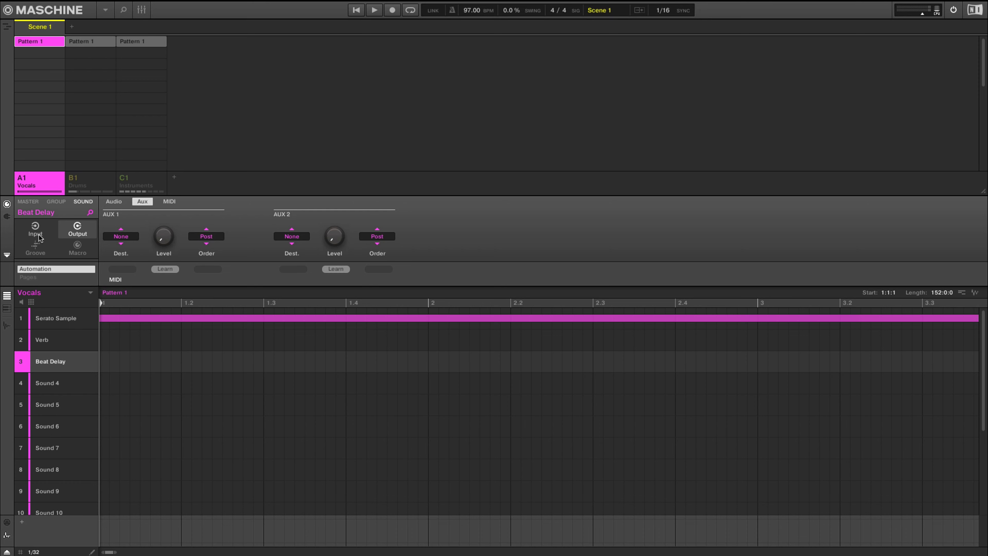
{"action": "left_click", "coordinate": [7, 216]}
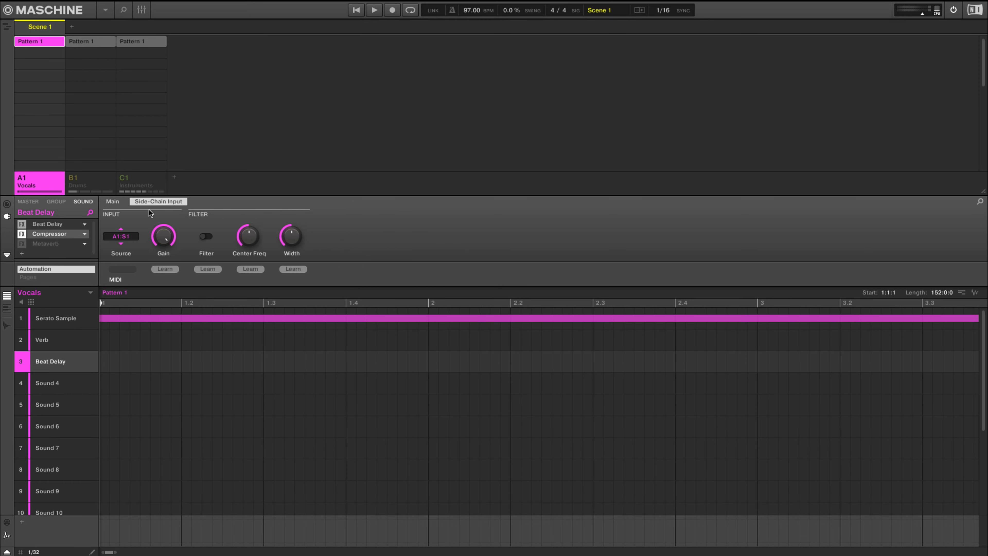
{"action": "left_click", "coordinate": [130, 236]}
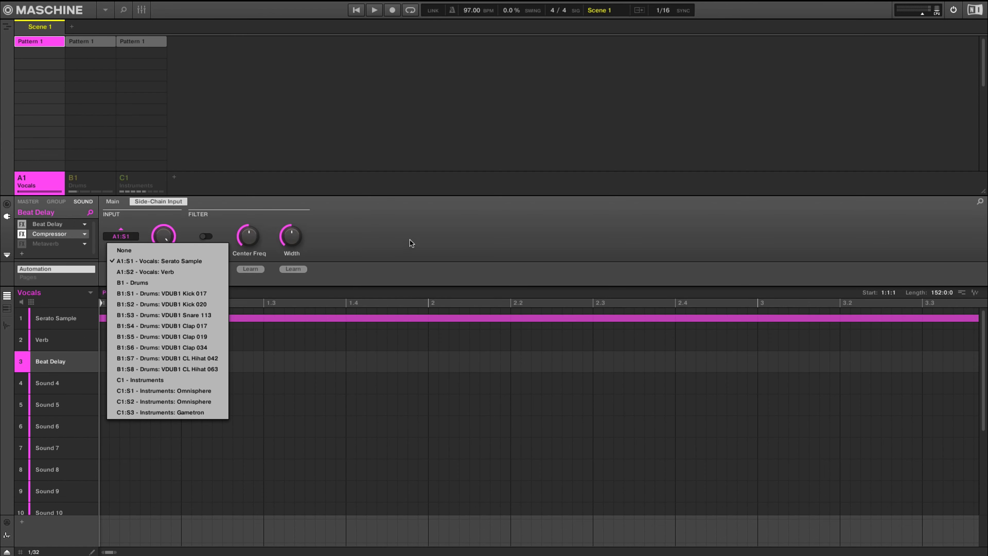
{"action": "left_click", "coordinate": [411, 243]}
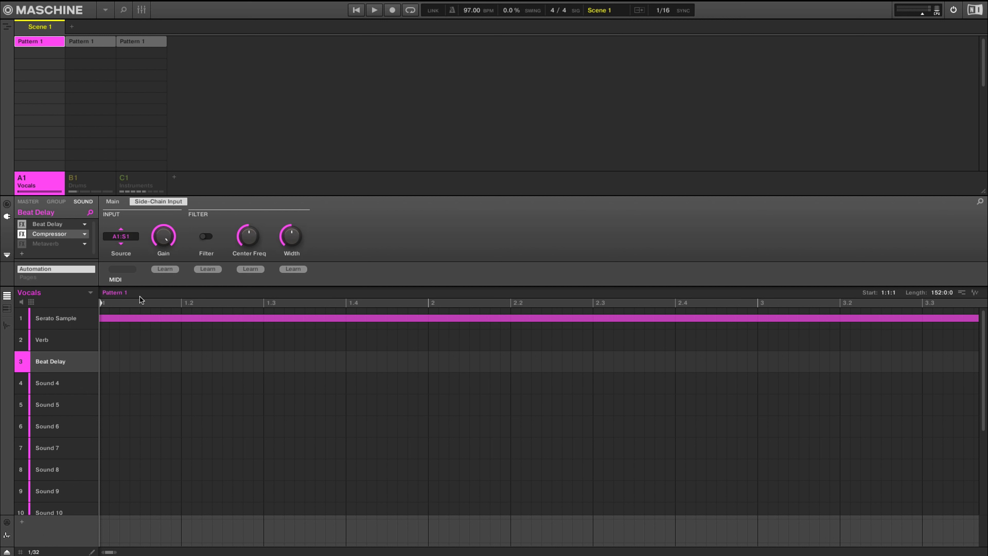
Return to the mixer view and audition the delay with the side-chained Compressor enabled
{"action": "key", "text": "ctrl+m"}
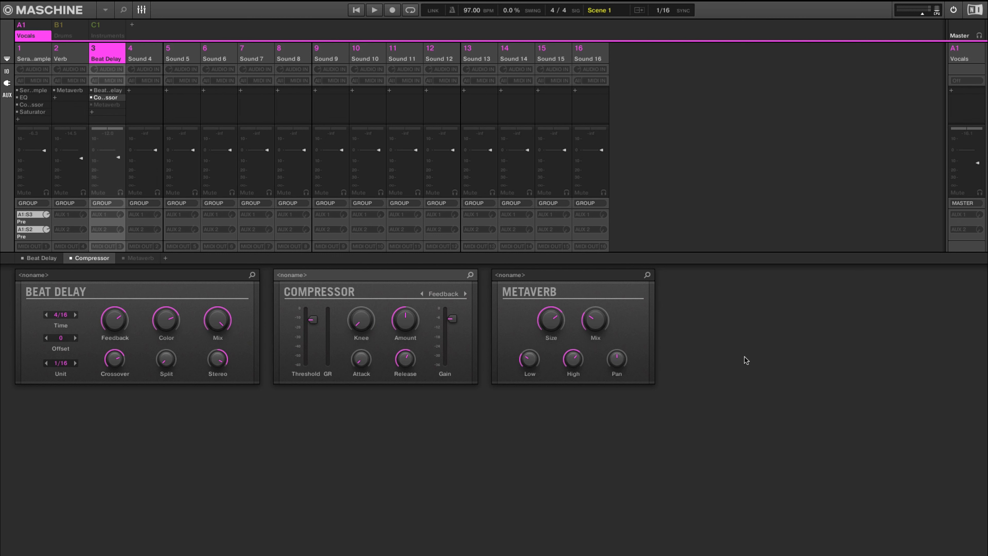
{"action": "key", "text": "space"}
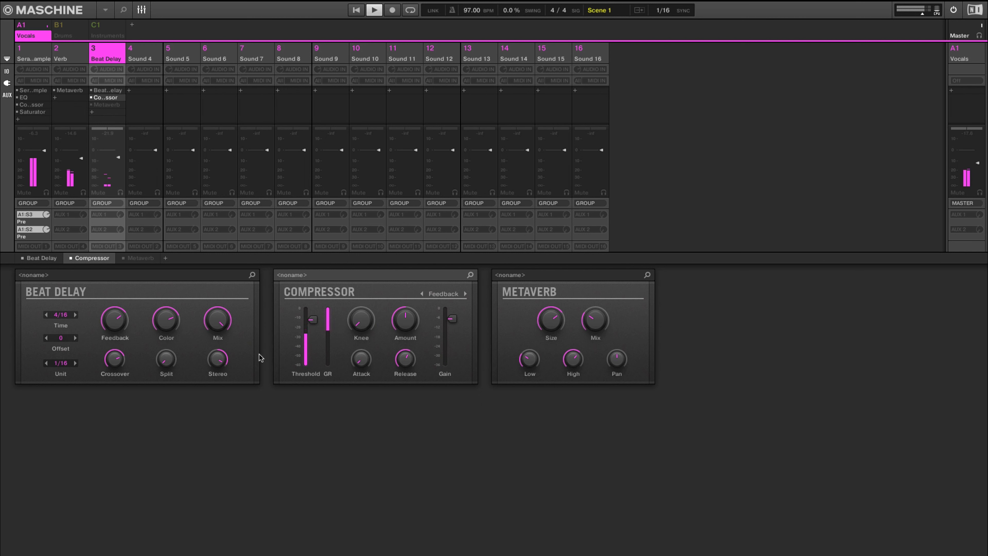
{"action": "key", "text": "space"}
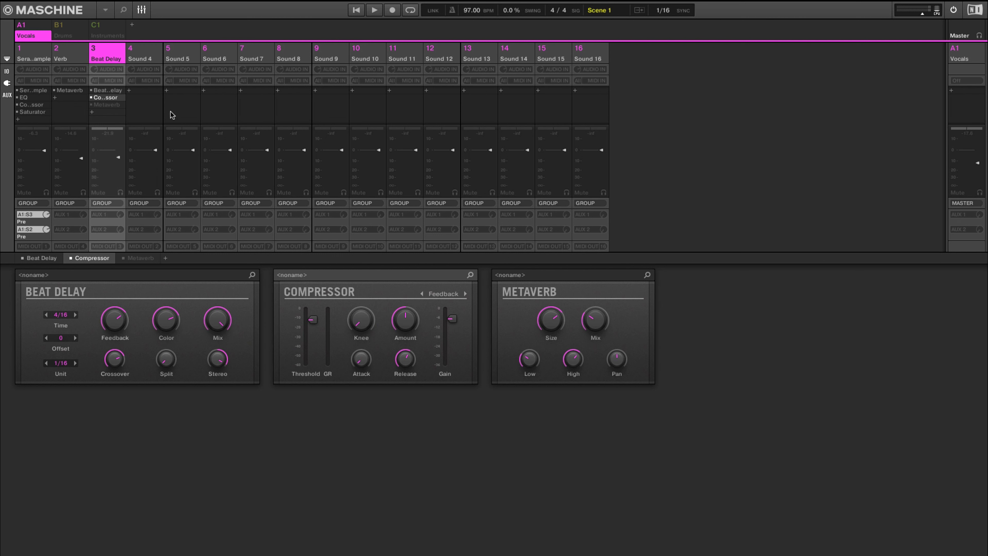
Enable the Metaverb on the Beat Delay sound and audition the vocal with reverb added to the side-chained delay
{"action": "left_click", "coordinate": [117, 105]}
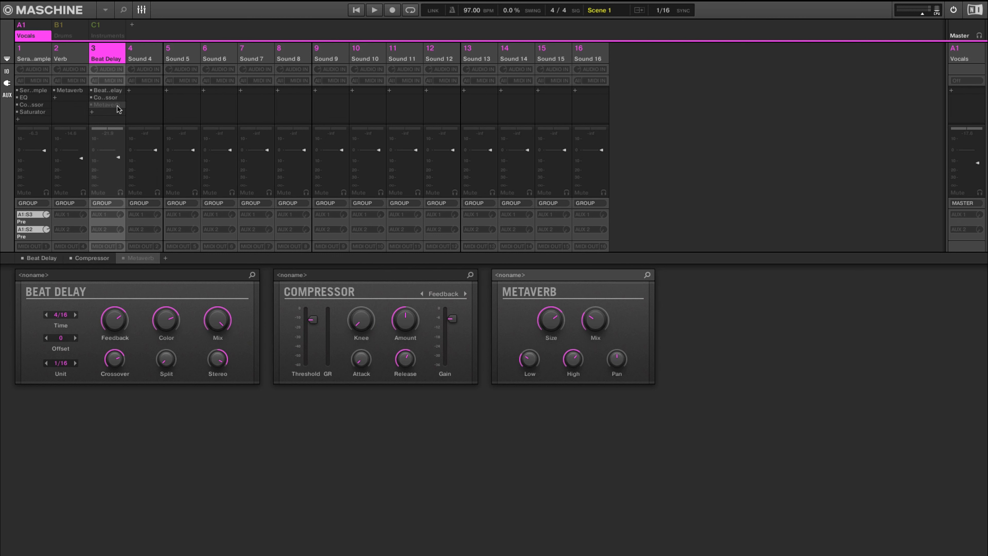
{"action": "left_click", "coordinate": [128, 257]}
{"action": "key", "text": "space"}
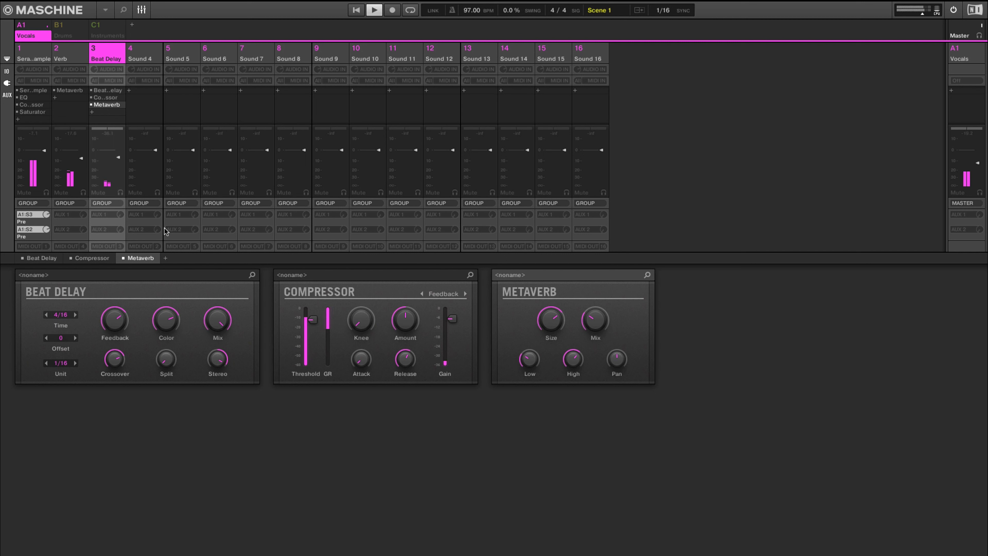
{"action": "key", "text": "space"}
Bypass the Metaverb on the Beat Delay sound and audition the vocal with the delay alone for comparison
{"action": "left_click", "coordinate": [95, 107]}
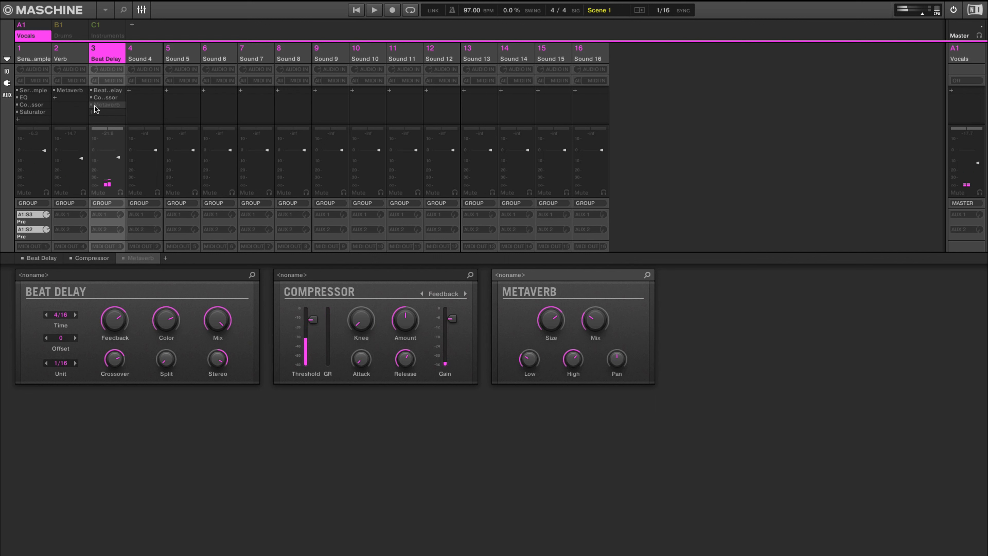
{"action": "key", "text": "space"}
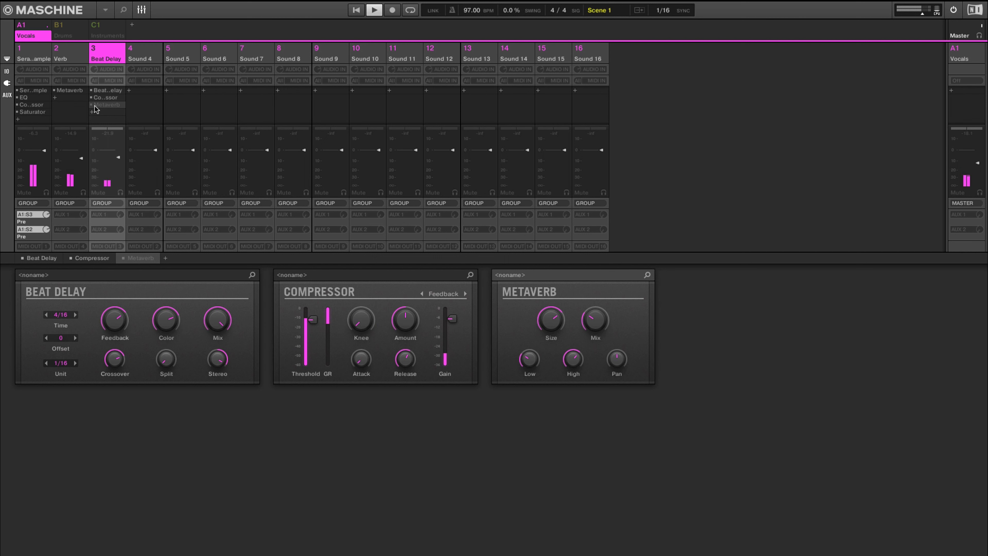
{"action": "key", "text": "space"}
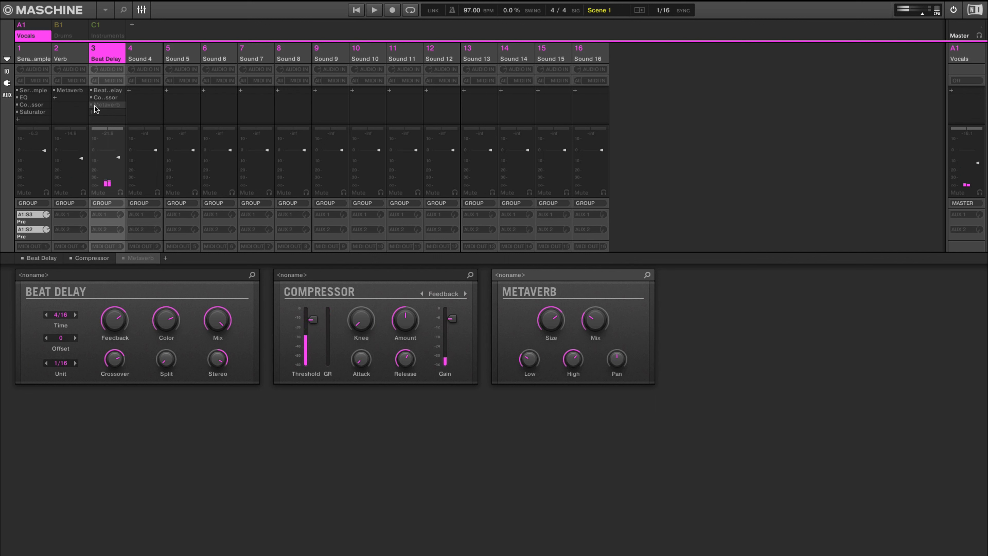
Re-enable the Metaverb on the Beat Delay sound and raise its Mix to 100 % while auditioning the vocal
{"action": "left_click", "coordinate": [94, 105]}
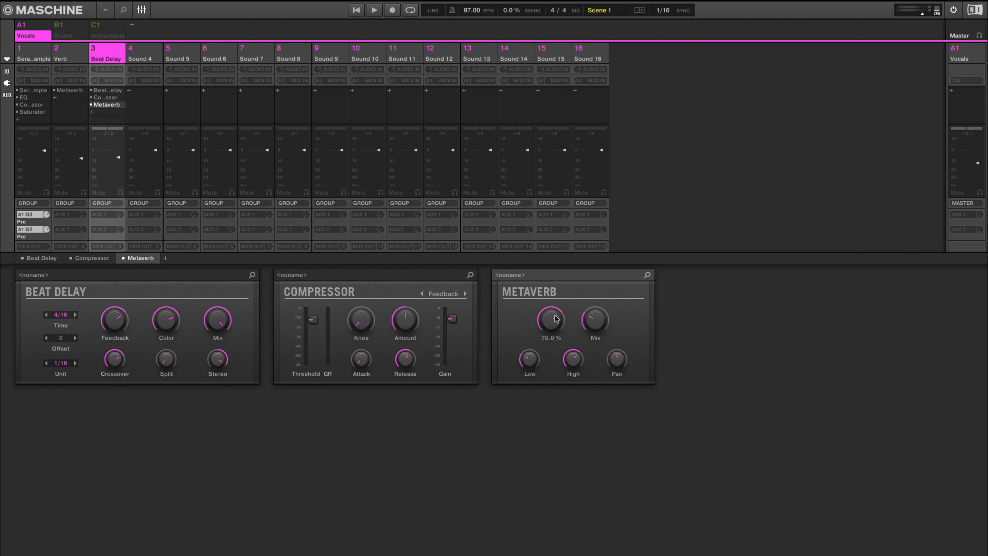
{"action": "mouse_move", "coordinate": [587, 324]}
{"action": "key", "text": "space"}
{"action": "scroll", "coordinate": [599, 322], "scroll_direction": "up", "scroll_amount": 10}
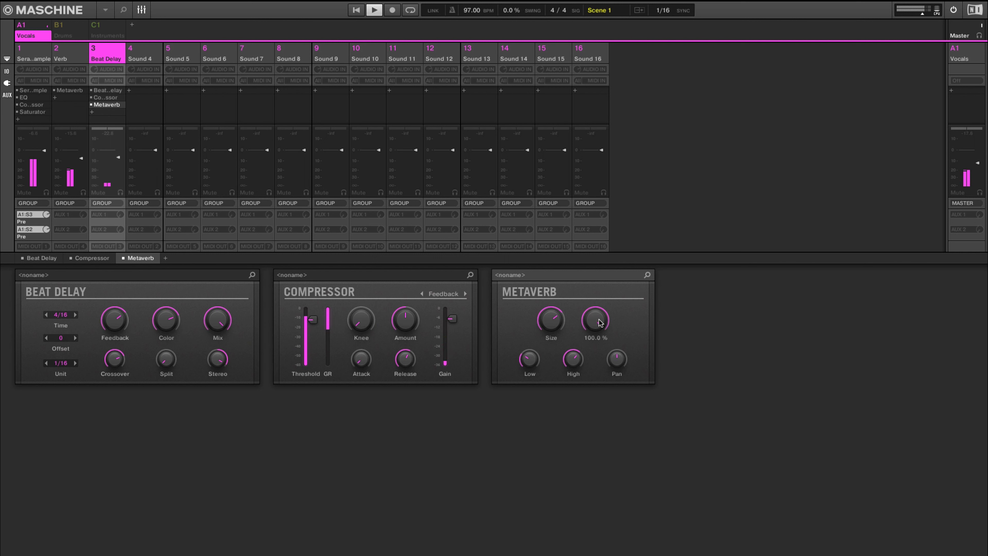
Sweep the Beat Delay sound's Metaverb Mix down to 0 %, stop playback, and settle the Mix at a low, subtle amount
{"action": "scroll", "coordinate": [599, 322], "scroll_direction": "down", "scroll_amount": 1}
{"action": "scroll", "coordinate": [600, 323], "scroll_direction": "down", "scroll_amount": 1}
{"action": "scroll", "coordinate": [600, 322], "scroll_direction": "down", "scroll_amount": 1}
{"action": "key", "text": "space"}
{"action": "scroll", "coordinate": [600, 323], "scroll_direction": "down", "scroll_amount": 7}
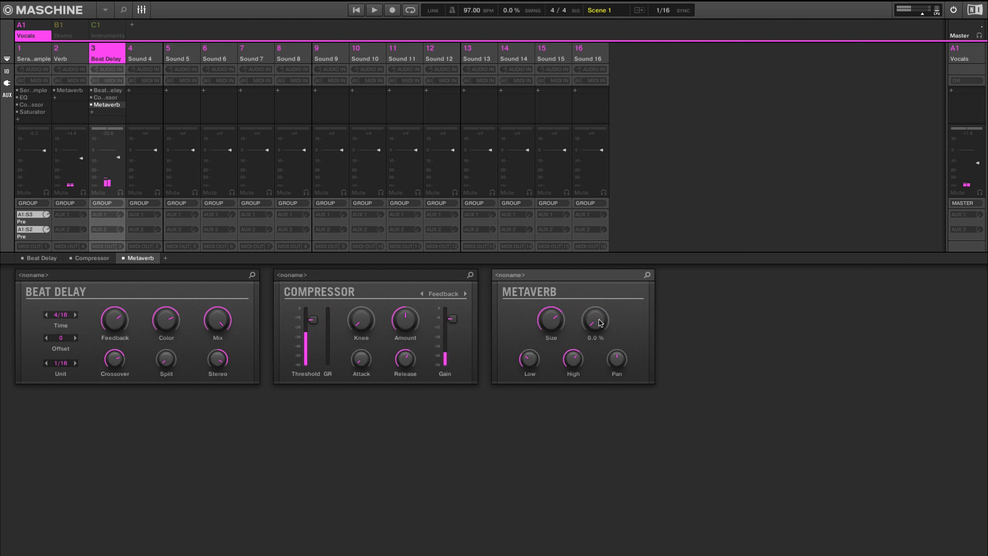
{"action": "scroll", "coordinate": [600, 323], "scroll_direction": "up", "scroll_amount": 10}
{"action": "scroll", "coordinate": [600, 322], "scroll_direction": "down", "scroll_amount": 3}
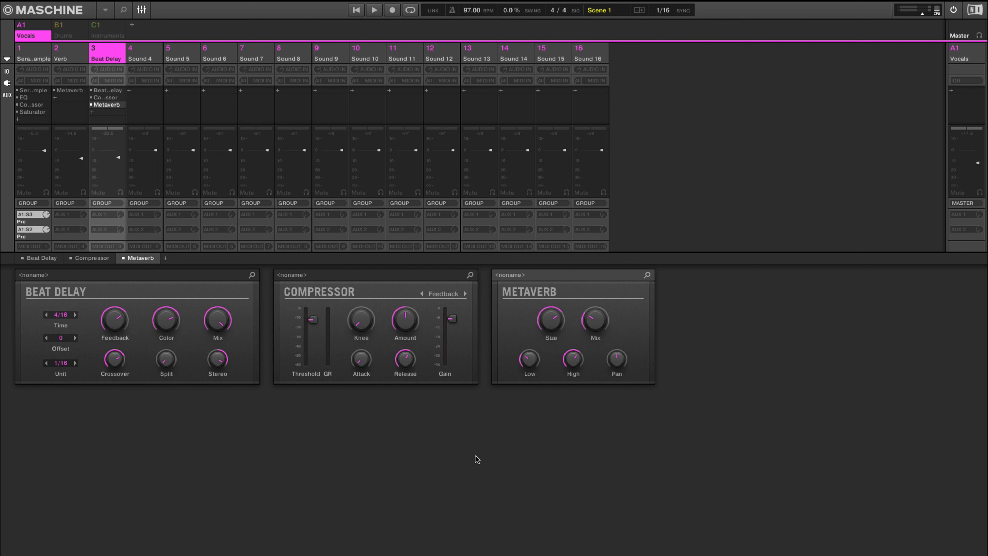
Audition the vocal with the complete reverb and delay sends, and briefly check the pattern view before returning to the mixer
{"action": "key", "text": "space"}
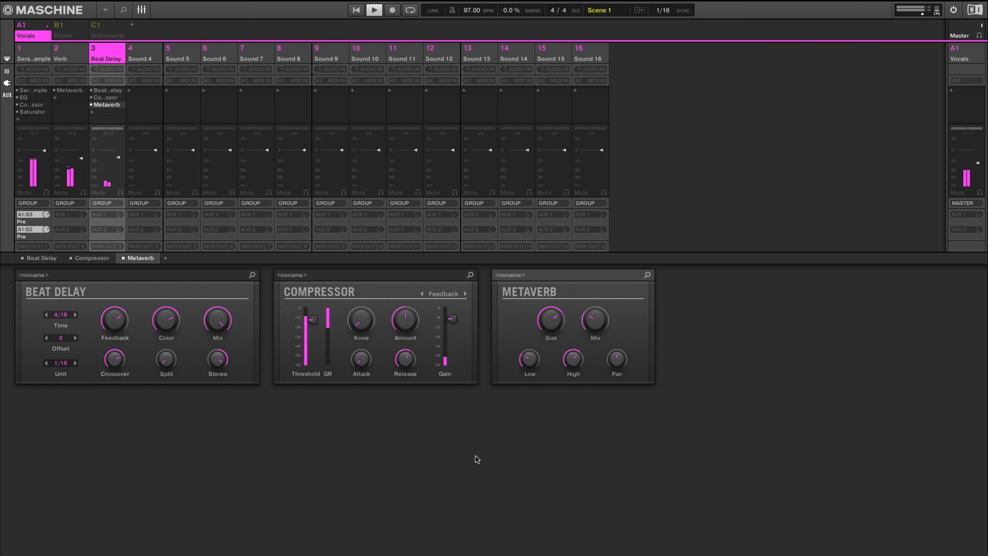
{"action": "key", "text": "space"}
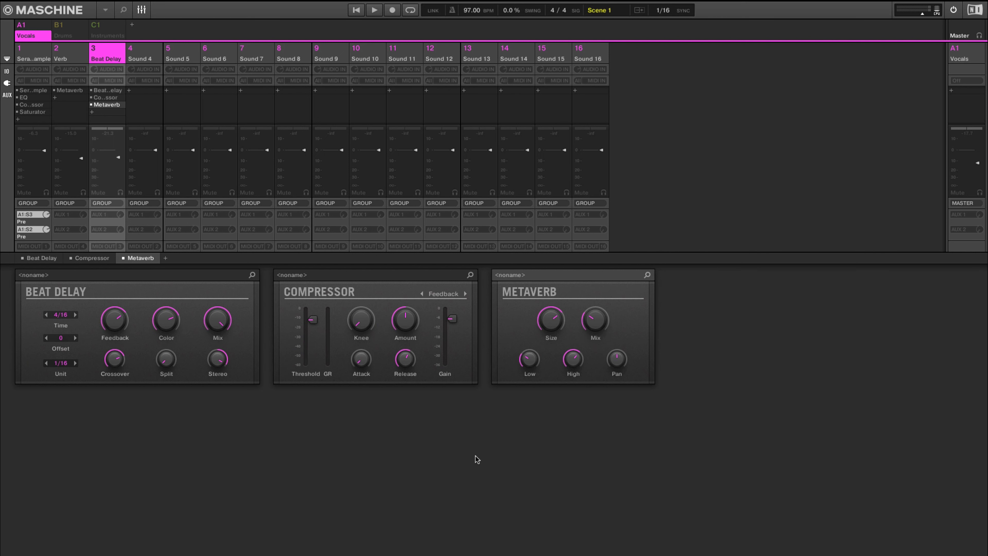
{"action": "key", "text": "ctrl+m"}
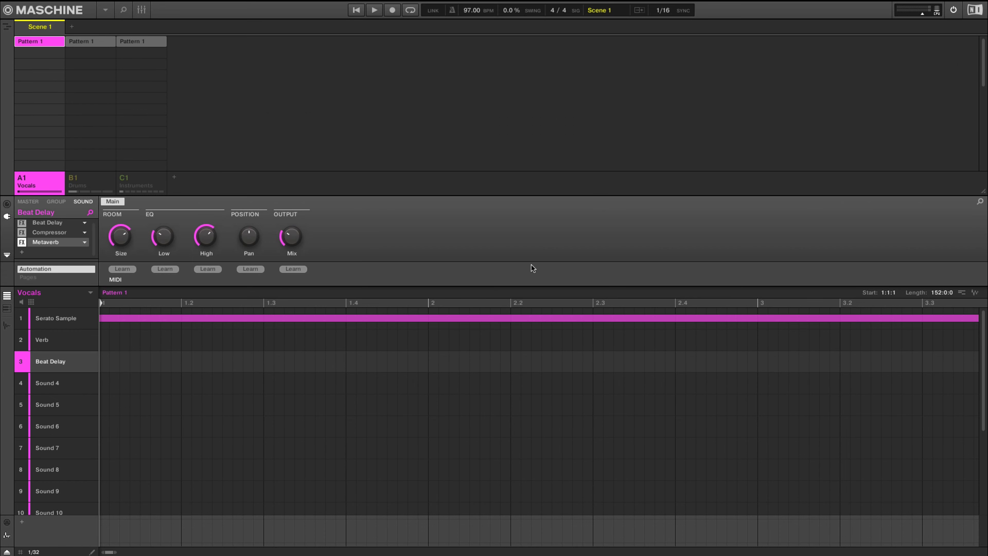
{"action": "key", "text": "ctrl+m"}
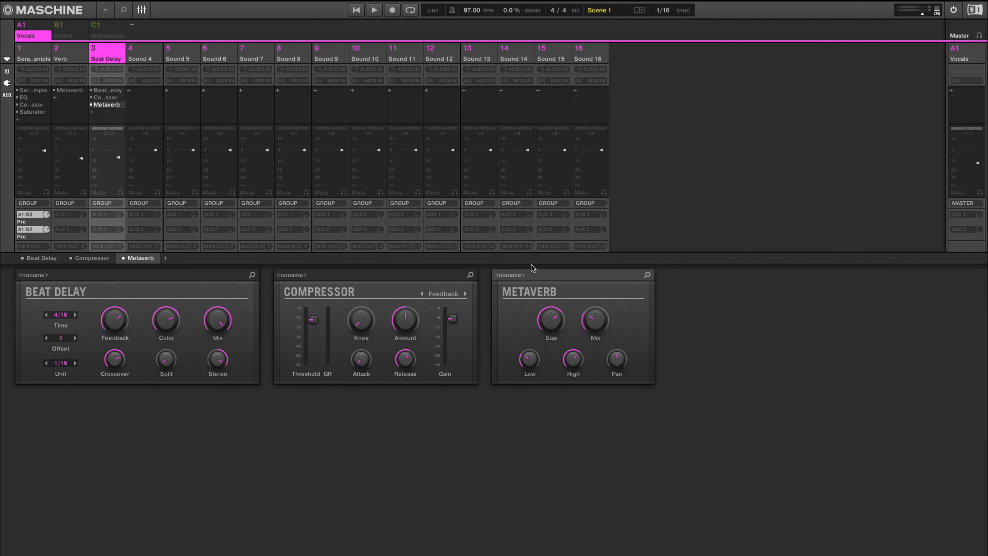